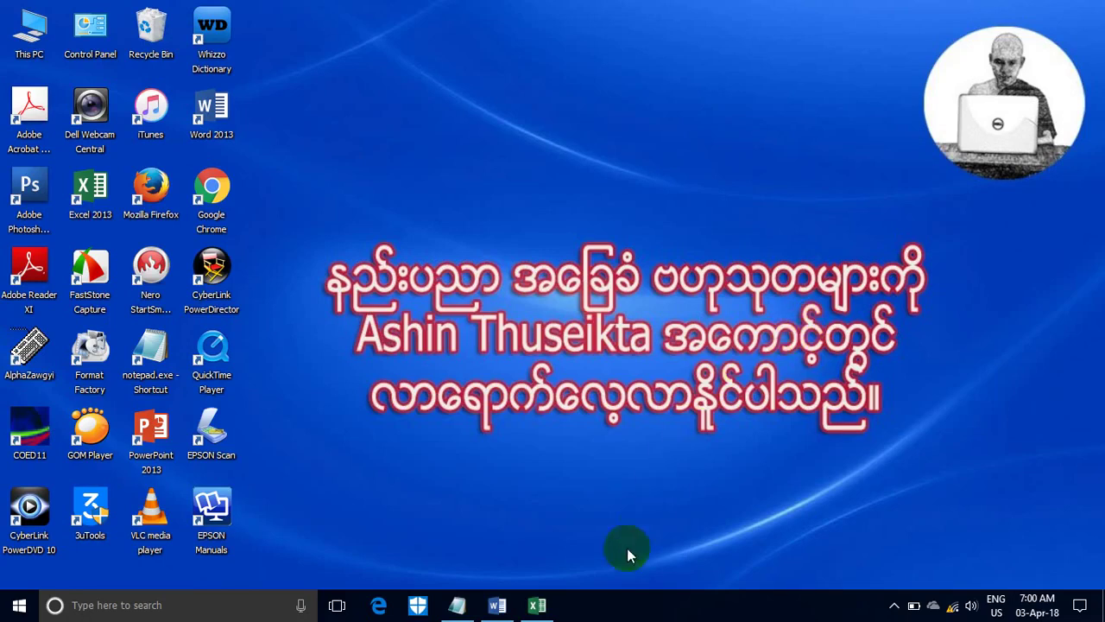
# Switch to the SamThat.xlsx workbook with its names, cities, products, sales and commissions table.
pyautogui.click(537, 606)
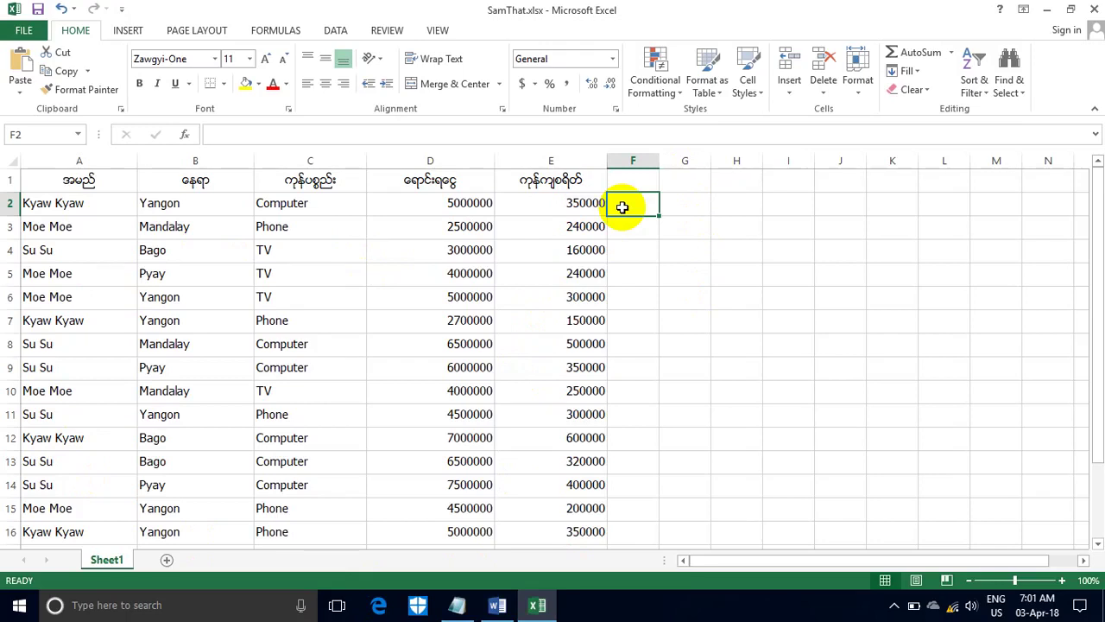
# Enter =count in F2 to list the COUNT functions, then switch to the Word notes.
pyautogui.write('=cou')
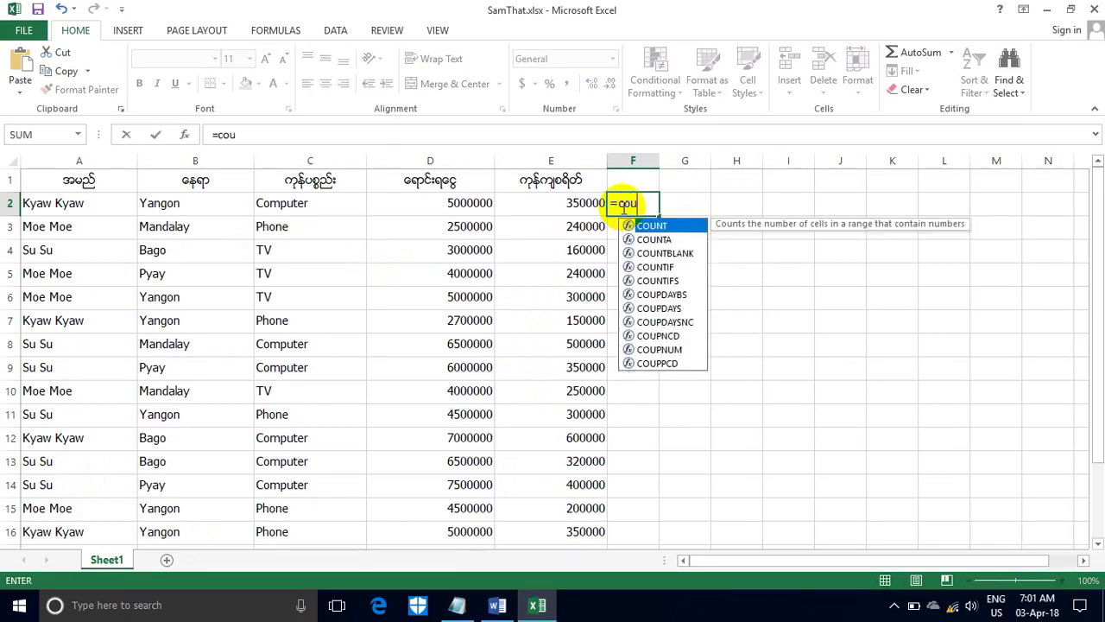
pyautogui.write('nt')
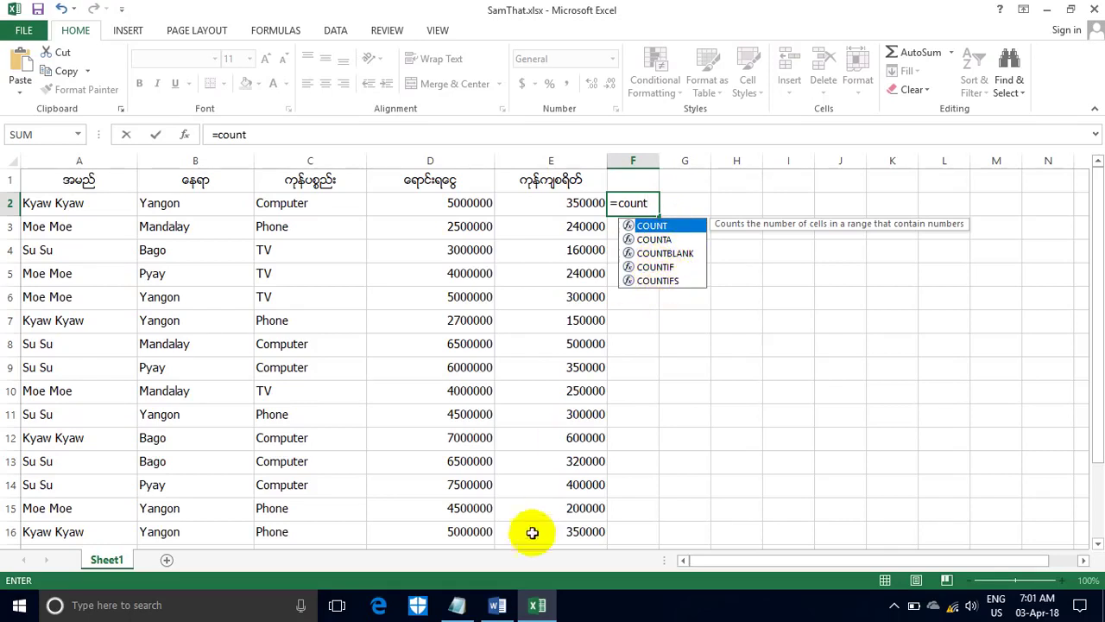
pyautogui.click(497, 605)
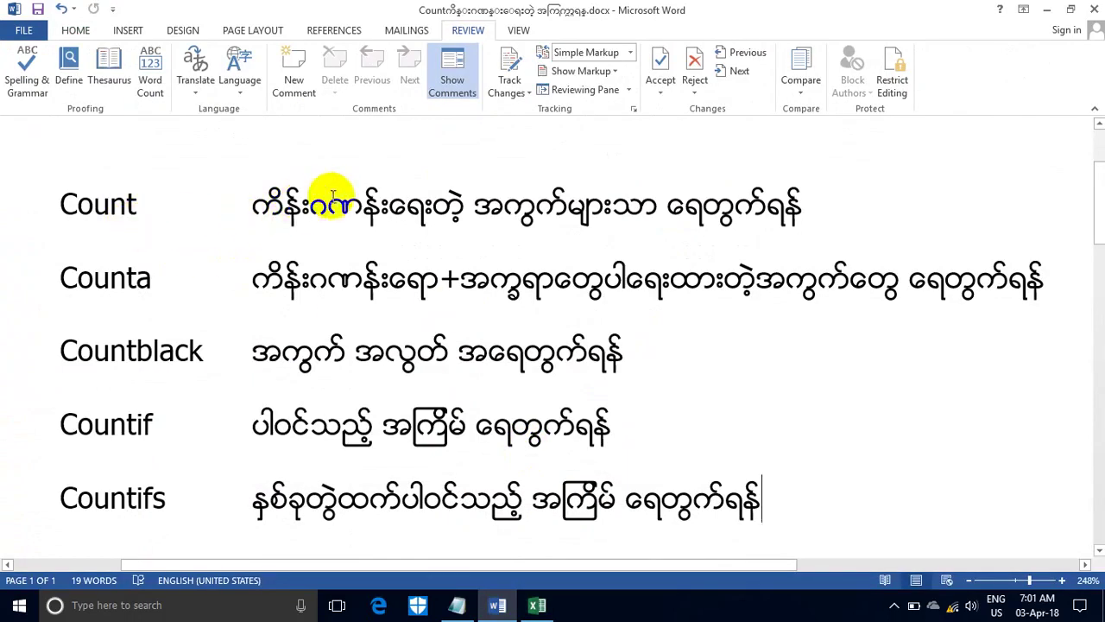
# Highlight words in the Count explanation of the Word notes, then return to Excel.
pyautogui.doubleClick(402, 203)
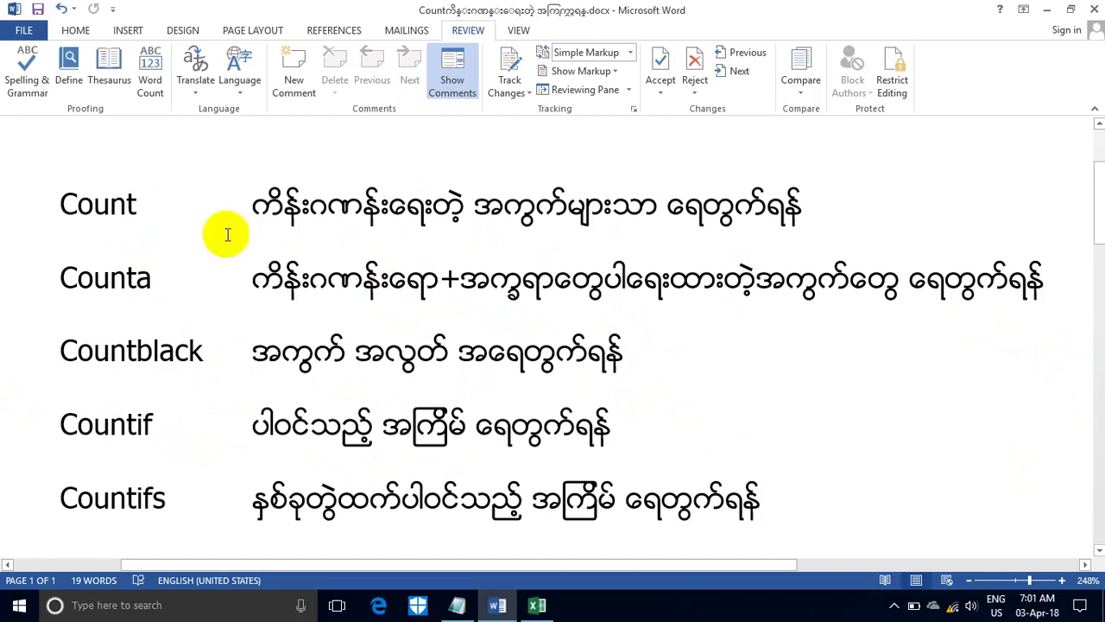
pyautogui.moveTo(145, 214); pyautogui.dragTo(125, 212)
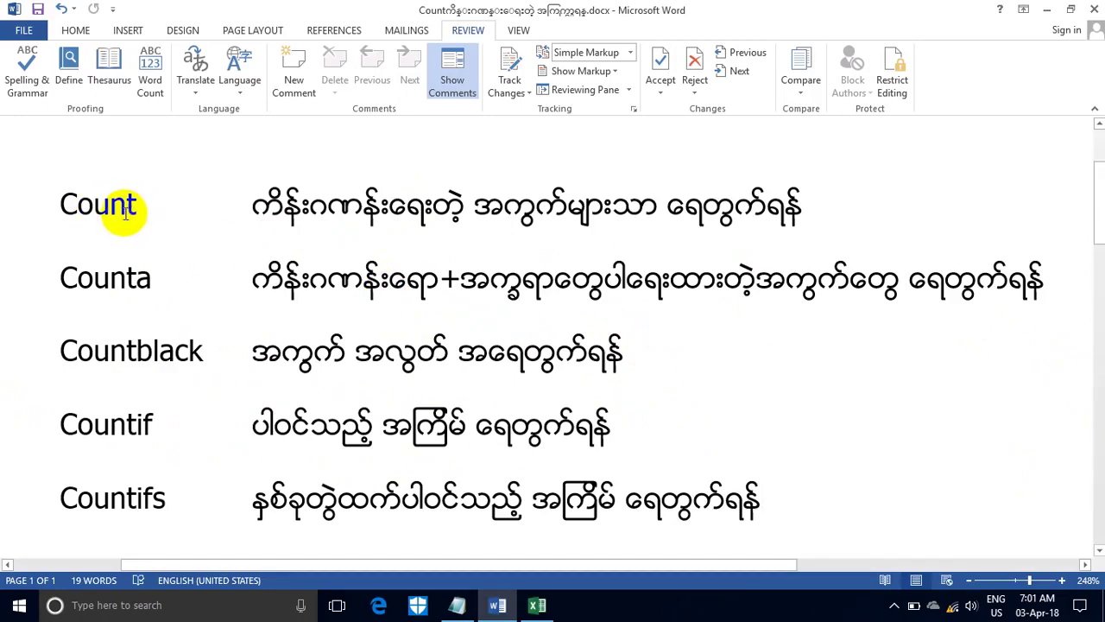
pyautogui.moveTo(666, 208); pyautogui.dragTo(691, 207)
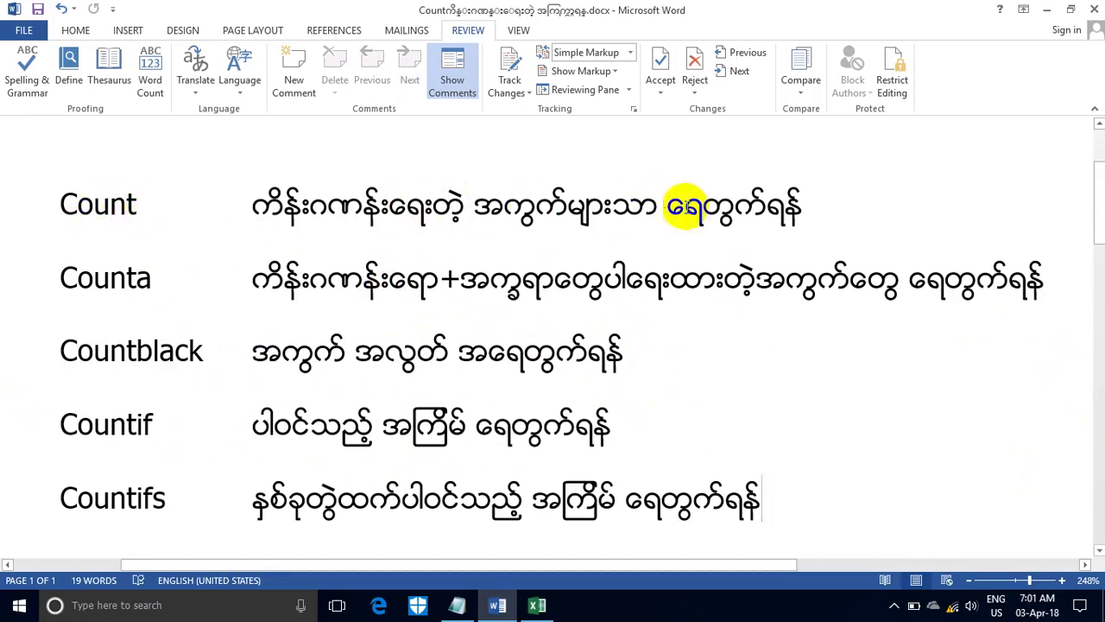
pyautogui.click(538, 607)
pyautogui.write('=count')
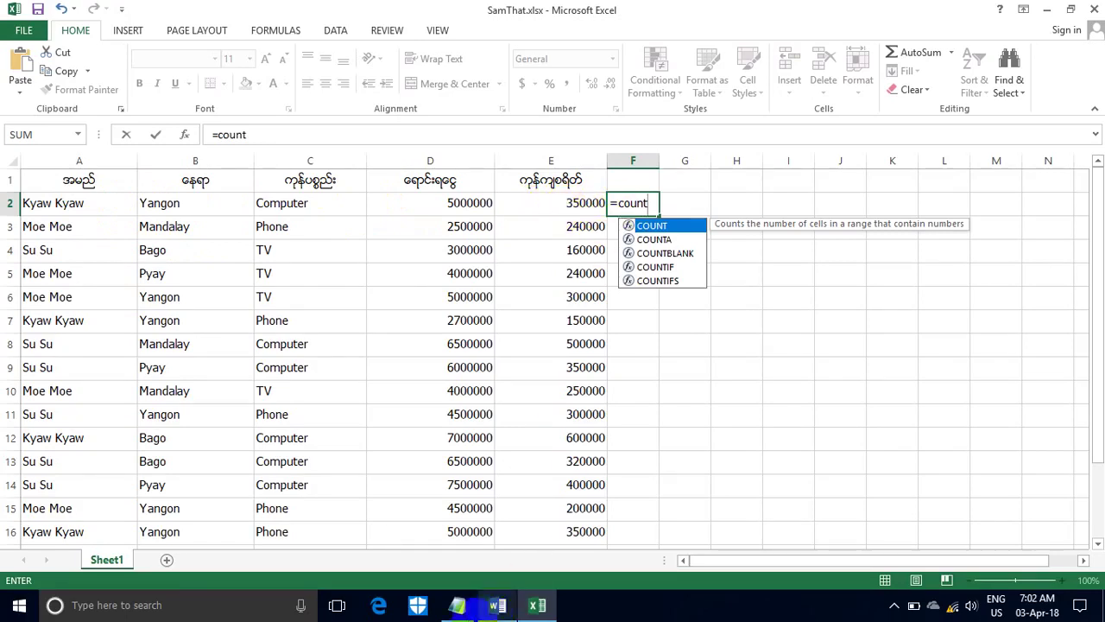
# Show the Notepad file with =countifs(b2:b16,"Yangon",c2:c16,"Phone") over the workbook.
pyautogui.click(467, 608)
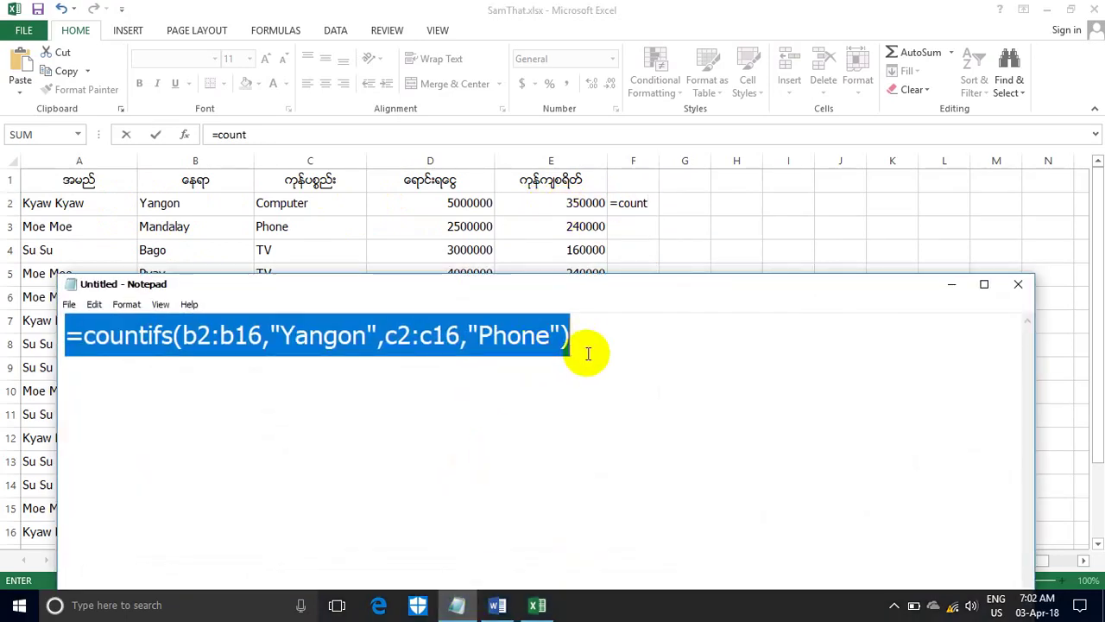
# Replace the Notepad COUNTIFS text with =count(a2:e2), select the formula, and go back to Excel.
pyautogui.hotkey('ctrl', 'x')
pyautogui.write('=count(a2:e2')
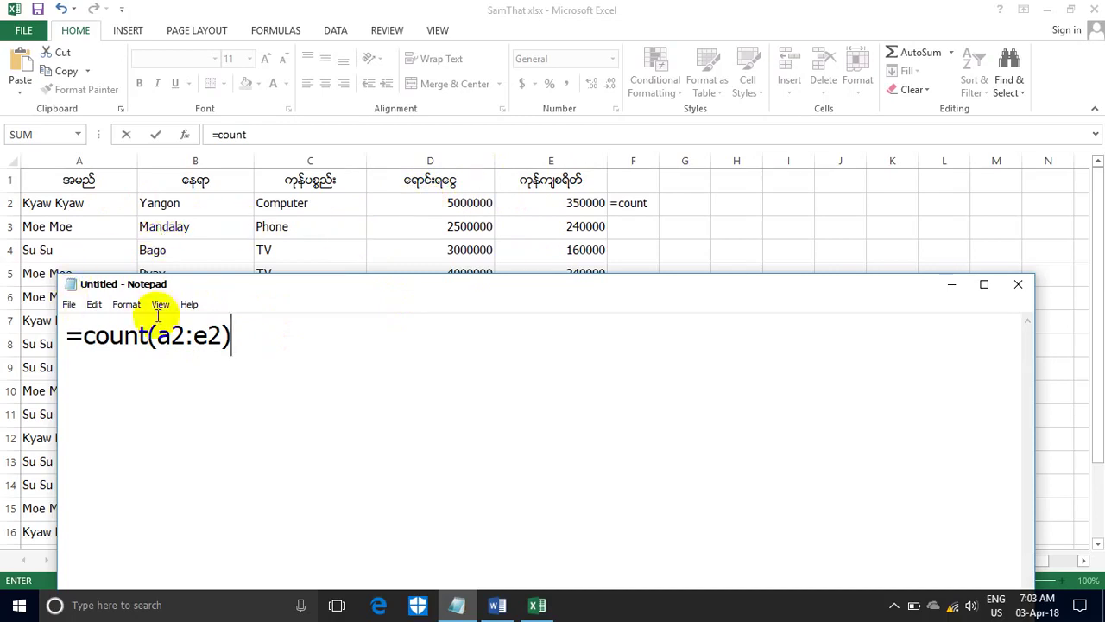
pyautogui.moveTo(110, 337); pyautogui.dragTo(157, 337)
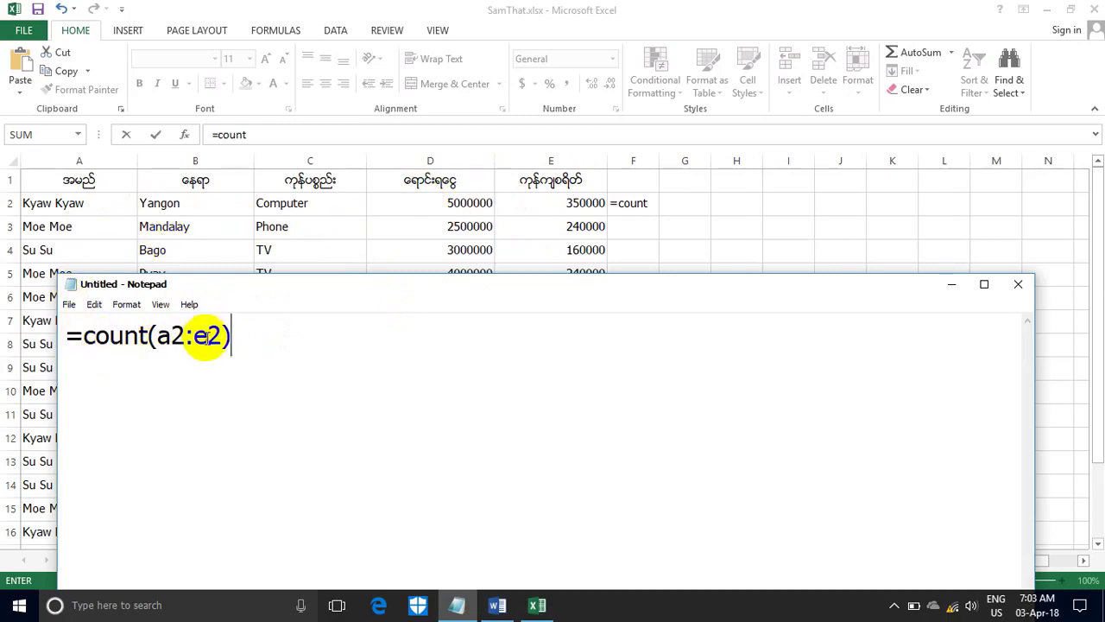
pyautogui.click(230, 337)
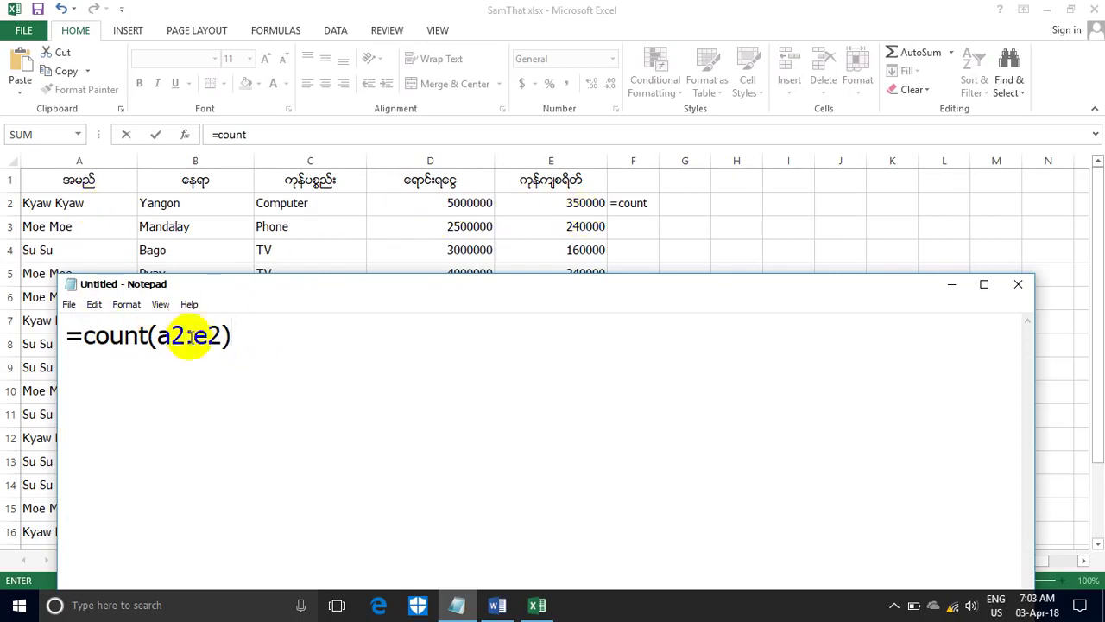
pyautogui.moveTo(231, 335); pyautogui.dragTo(26, 307)
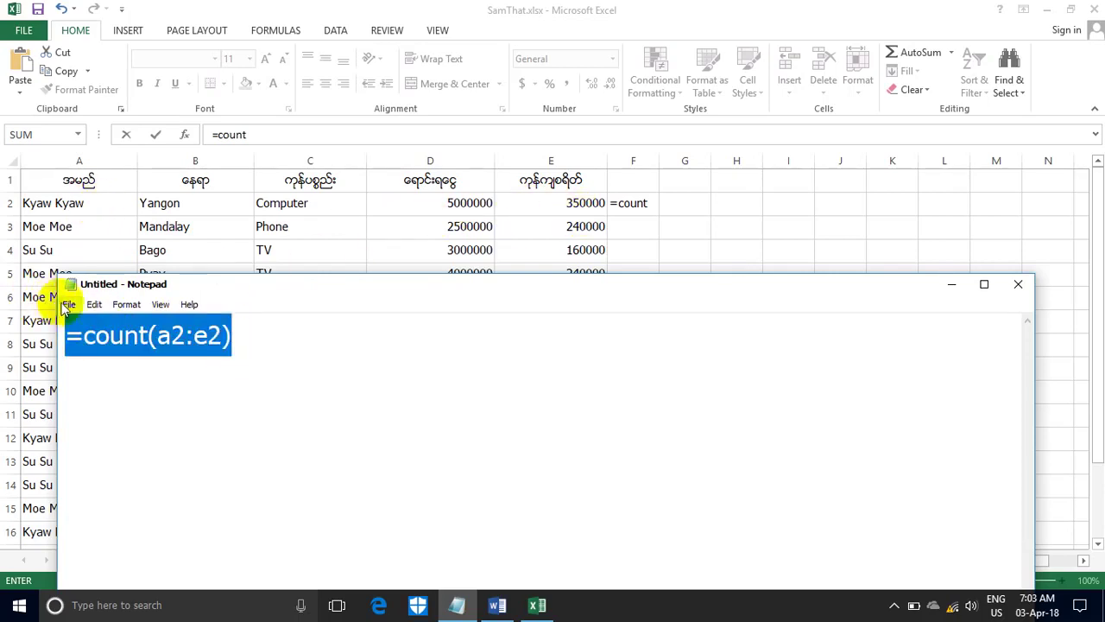
pyautogui.click(657, 208)
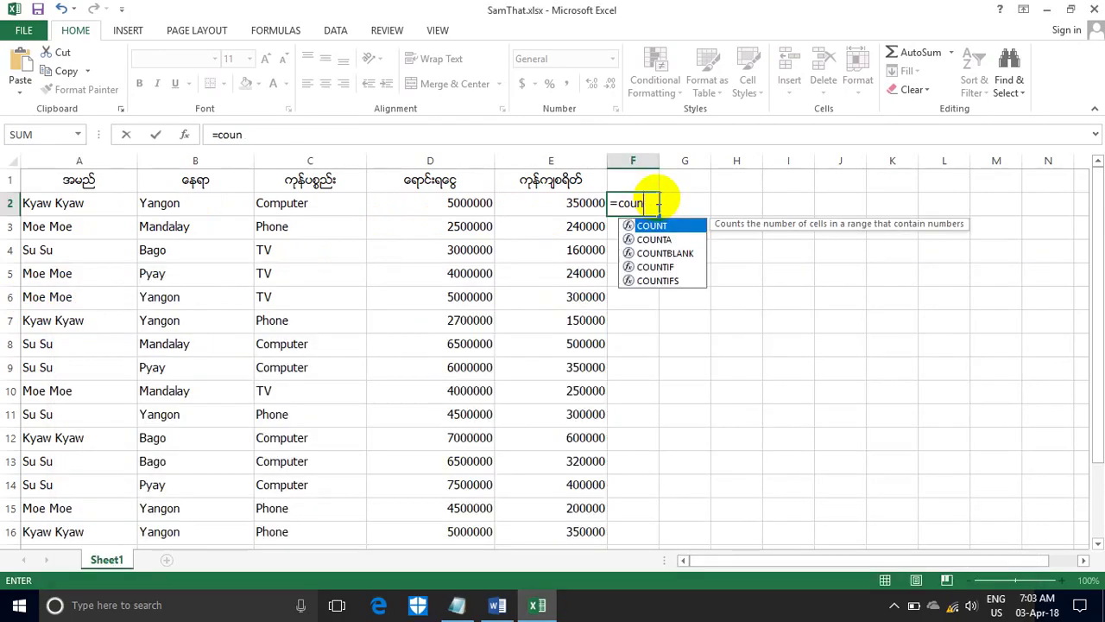
# Paste =count(a2:e2) into F2 so it returns 2, then switch to the Word notes.
pyautogui.press('BackSpace')
pyautogui.press('BackSpace')
pyautogui.press('BackSpace')
pyautogui.press('Escape')
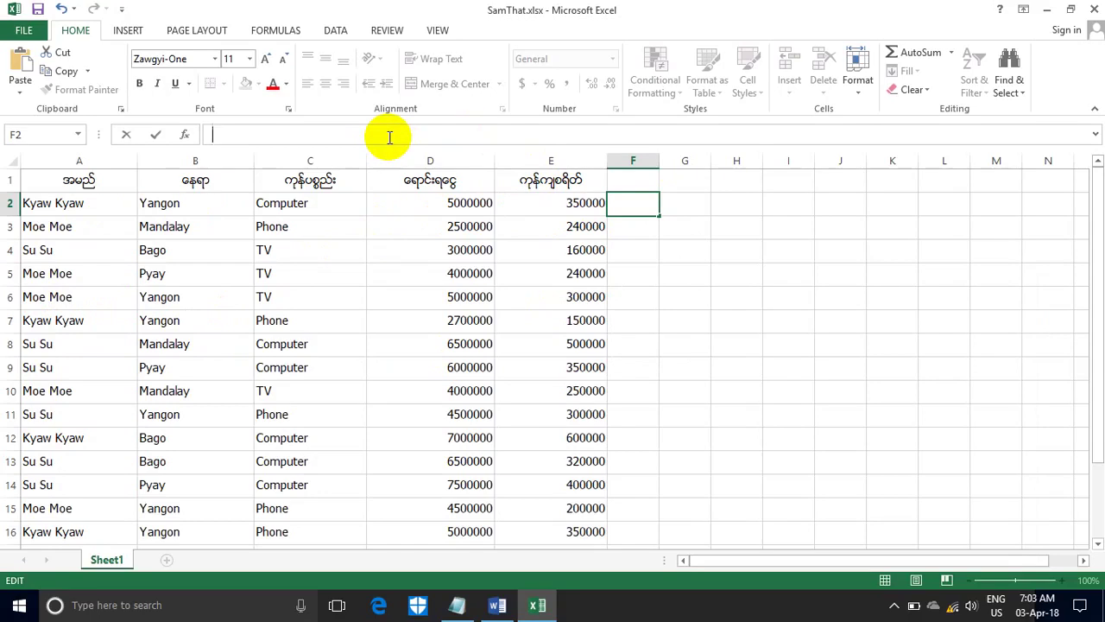
pyautogui.hotkey('ctrl', 'v')
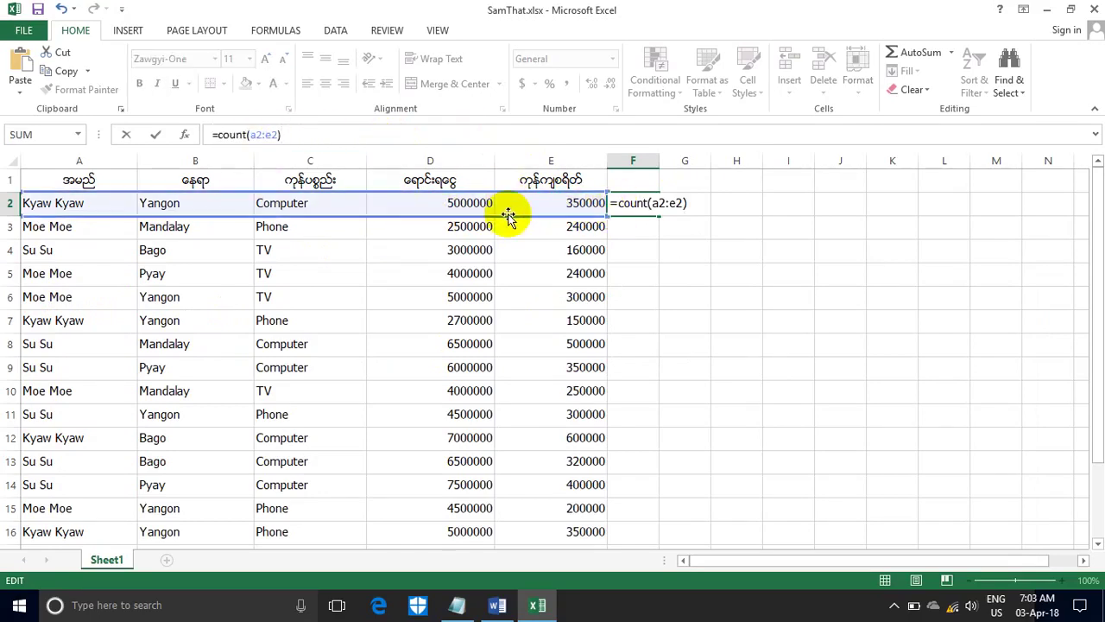
pyautogui.press('Return')
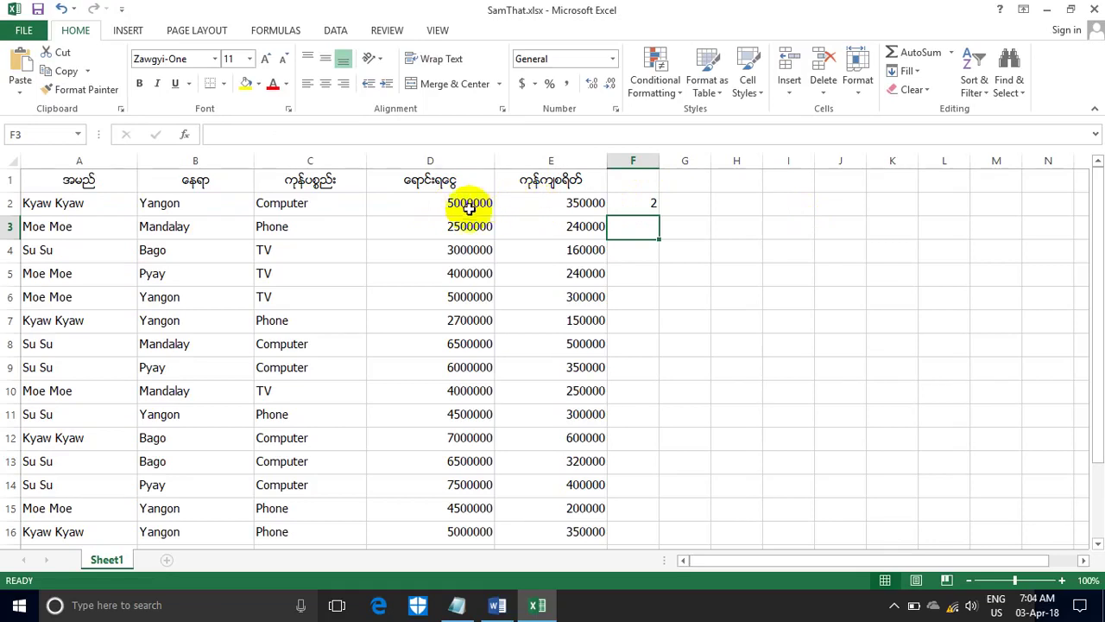
pyautogui.click(493, 605)
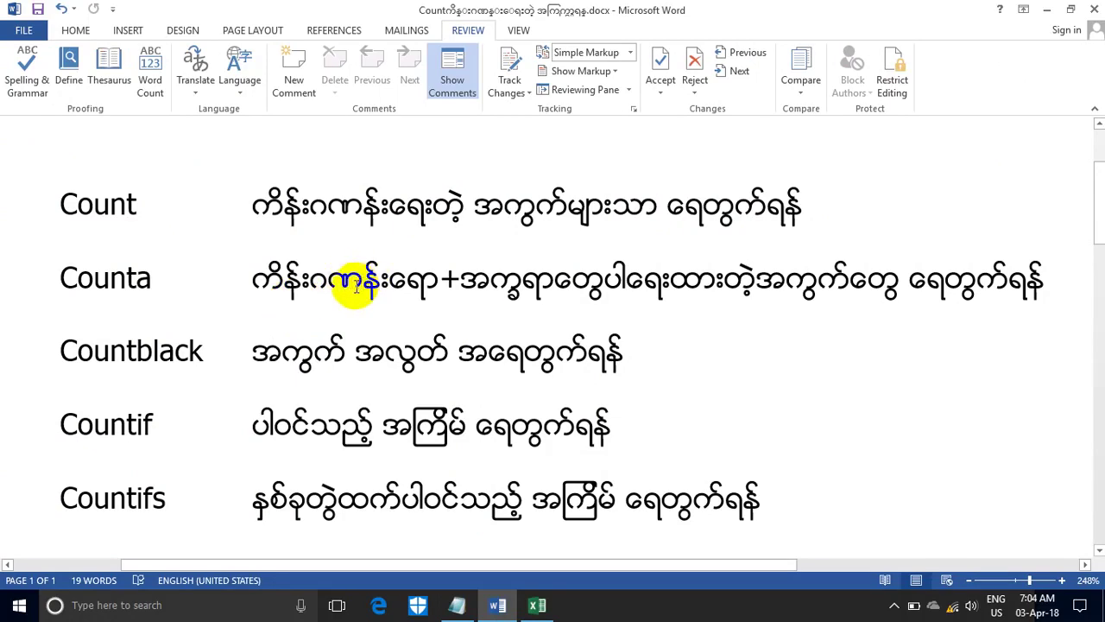
# Delete the =count(a2:e2) formula from F2, then switch back to the Word notes.
pyautogui.click(1047, 10)
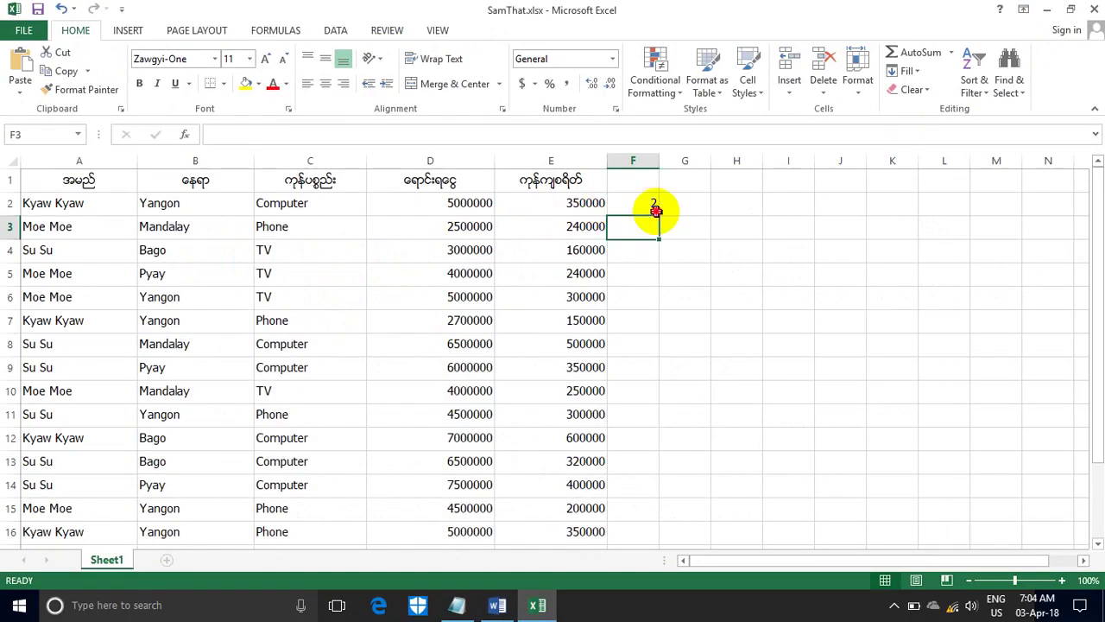
pyautogui.click(657, 211)
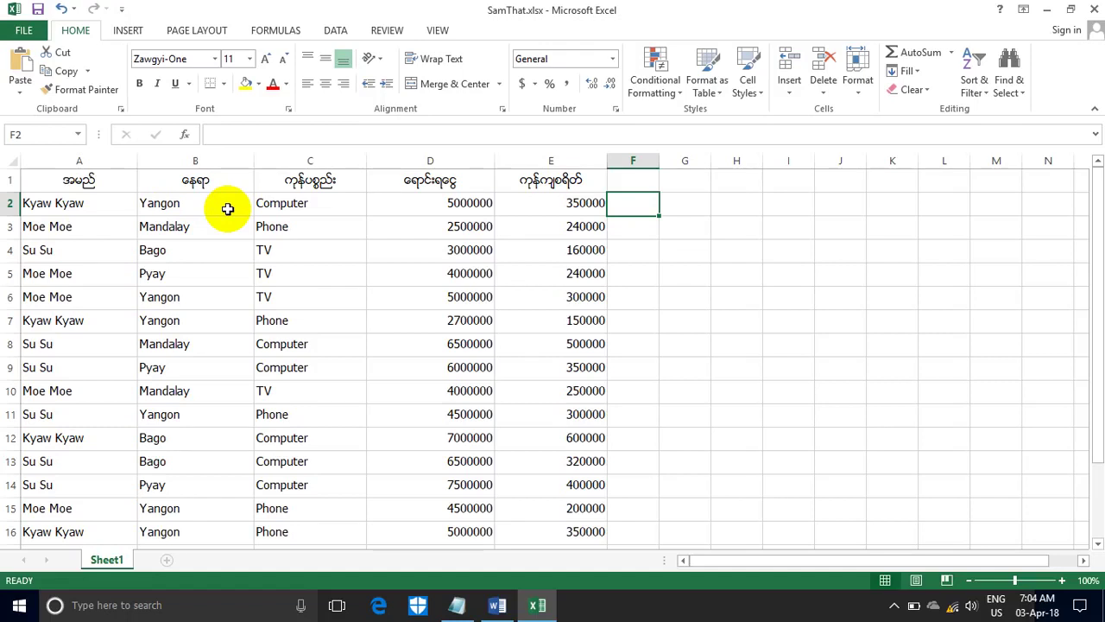
pyautogui.click(249, 614)
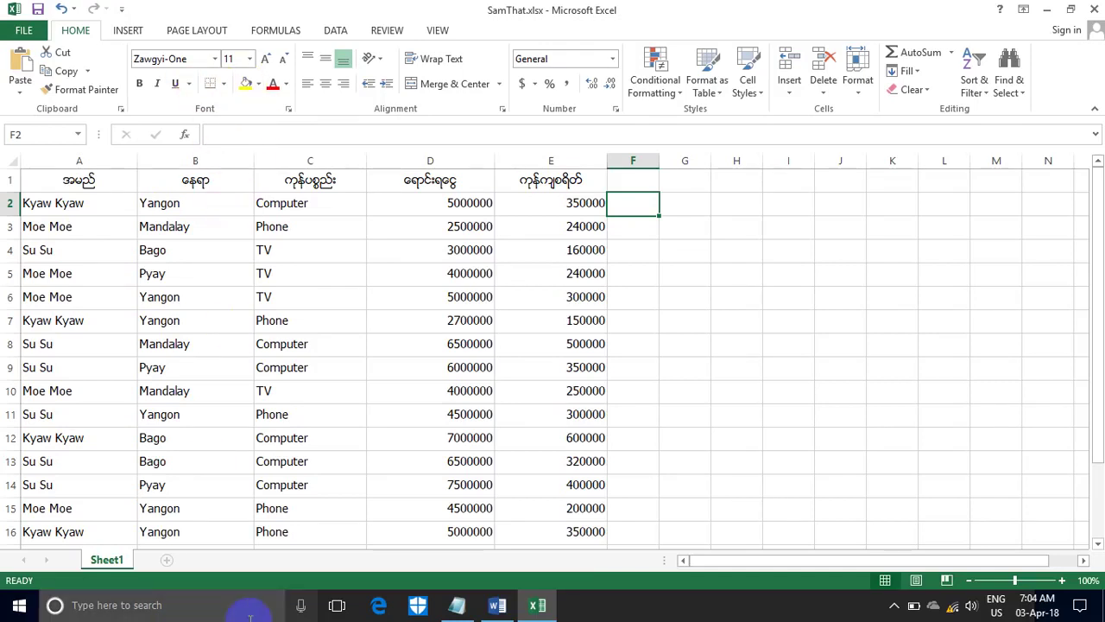
pyautogui.click(497, 606)
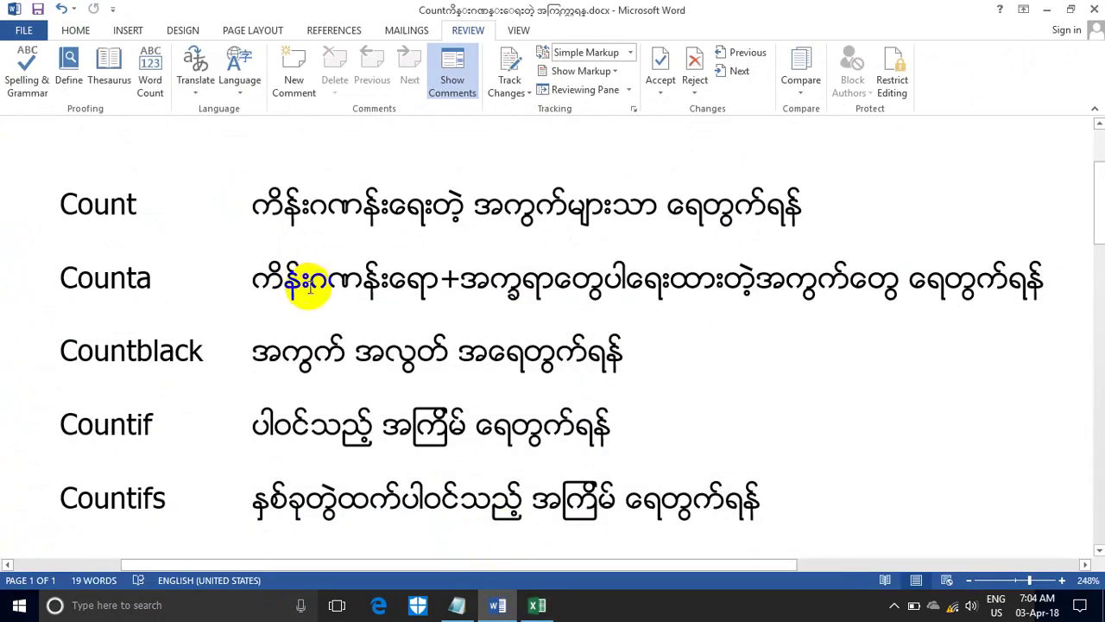
# Write =counta(a2:e2) in Notepad, select and copy it, then minimize Notepad.
pyautogui.click(457, 605)
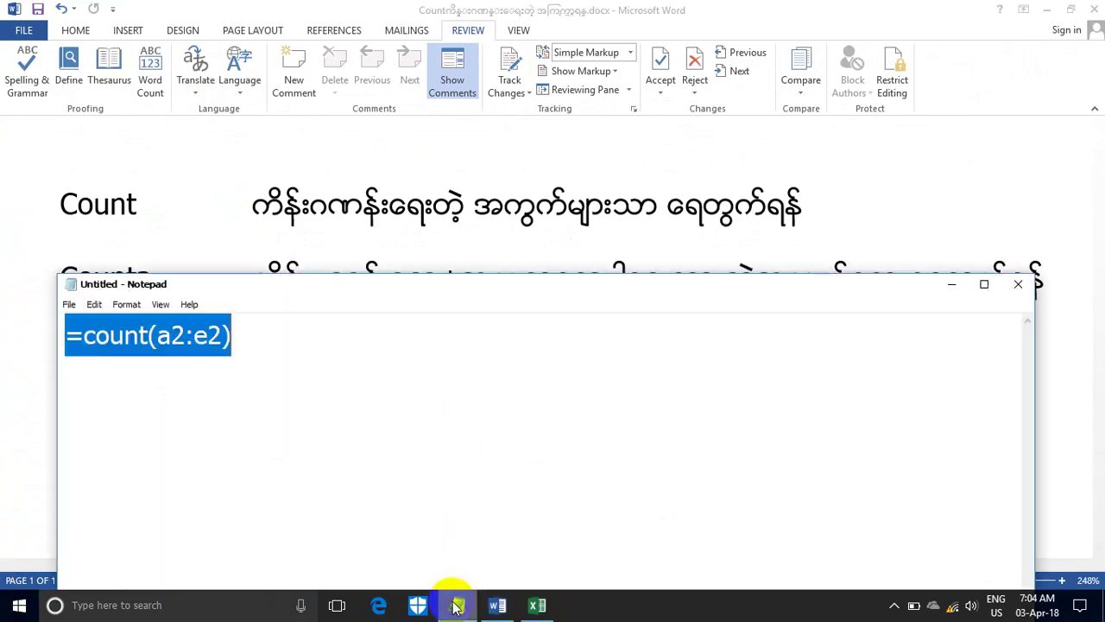
pyautogui.click(264, 335)
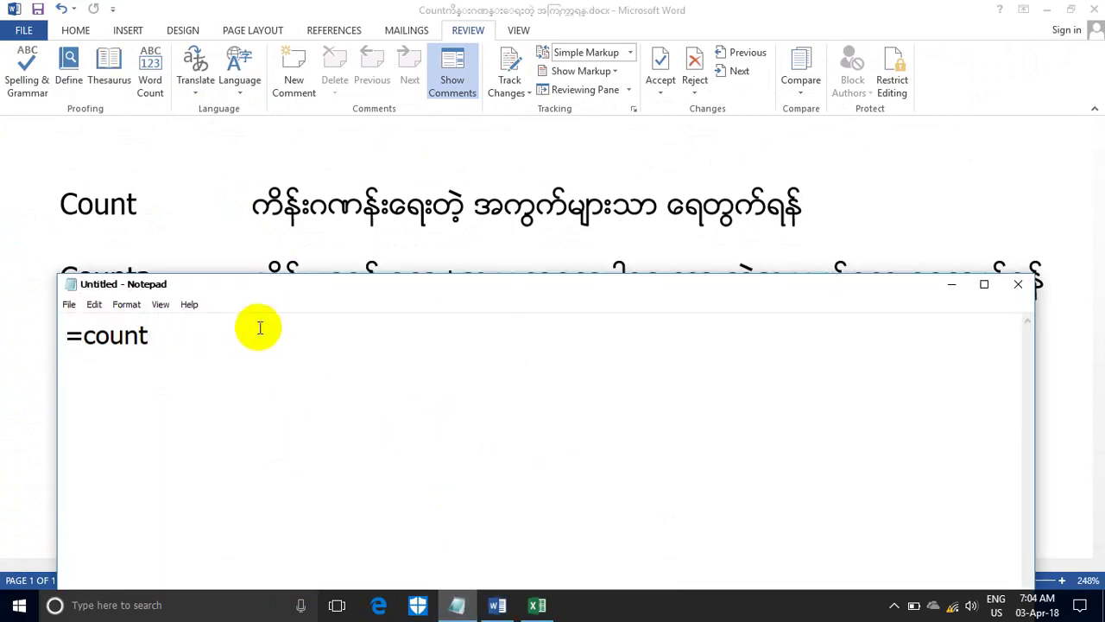
pyautogui.click(1047, 11)
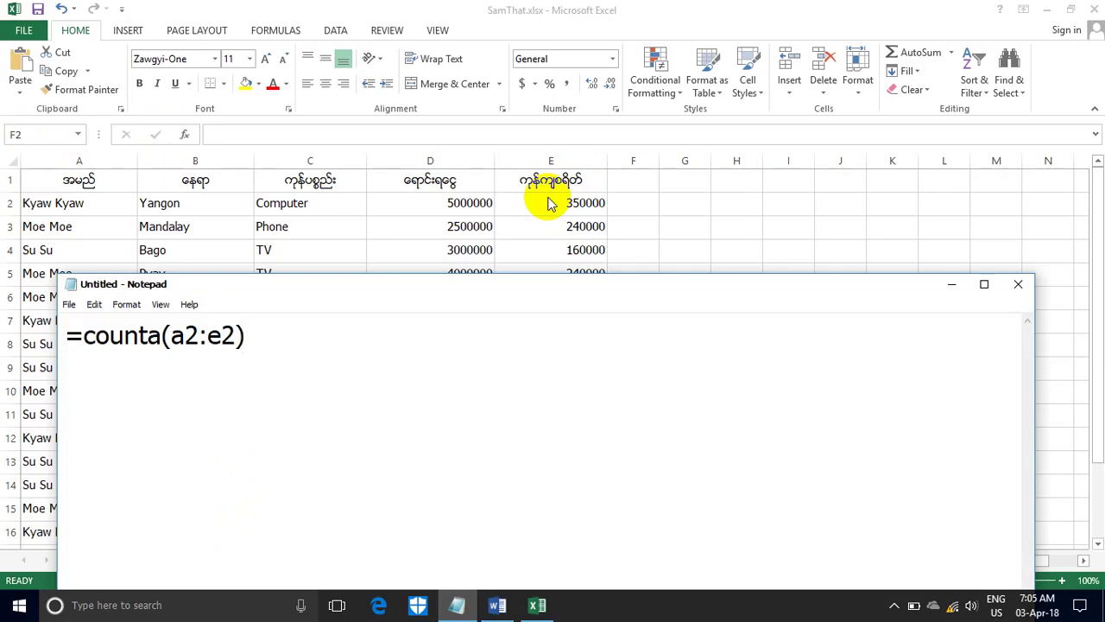
pyautogui.moveTo(86, 352); pyautogui.dragTo(141, 338)
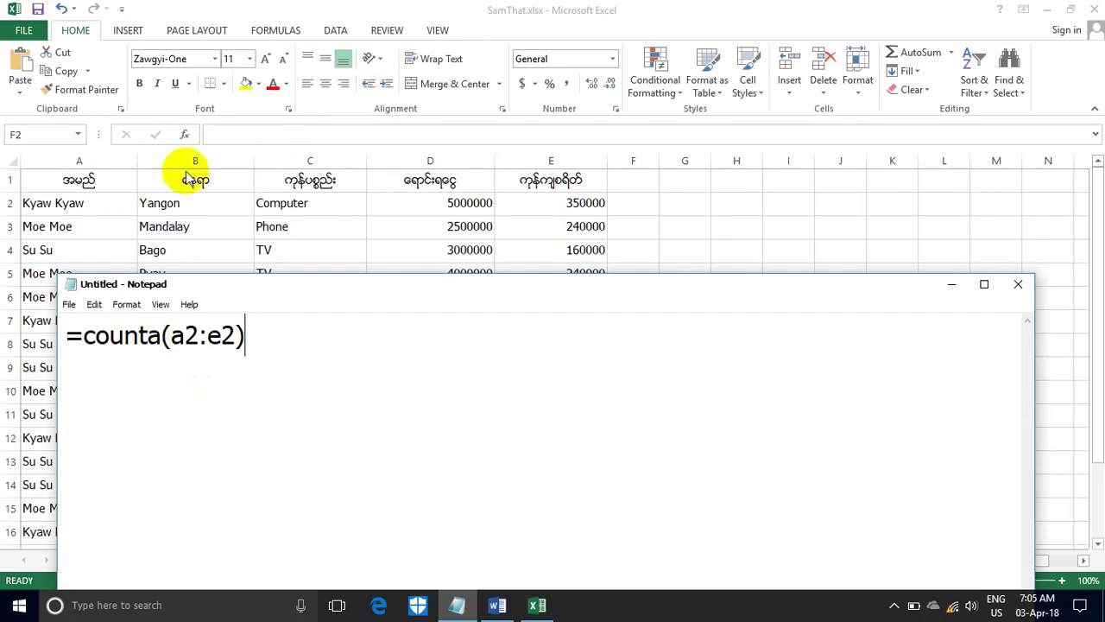
pyautogui.click(246, 339)
pyautogui.moveTo(246, 339); pyautogui.dragTo(47, 332)
pyautogui.hotkey('ctrl', 'c')
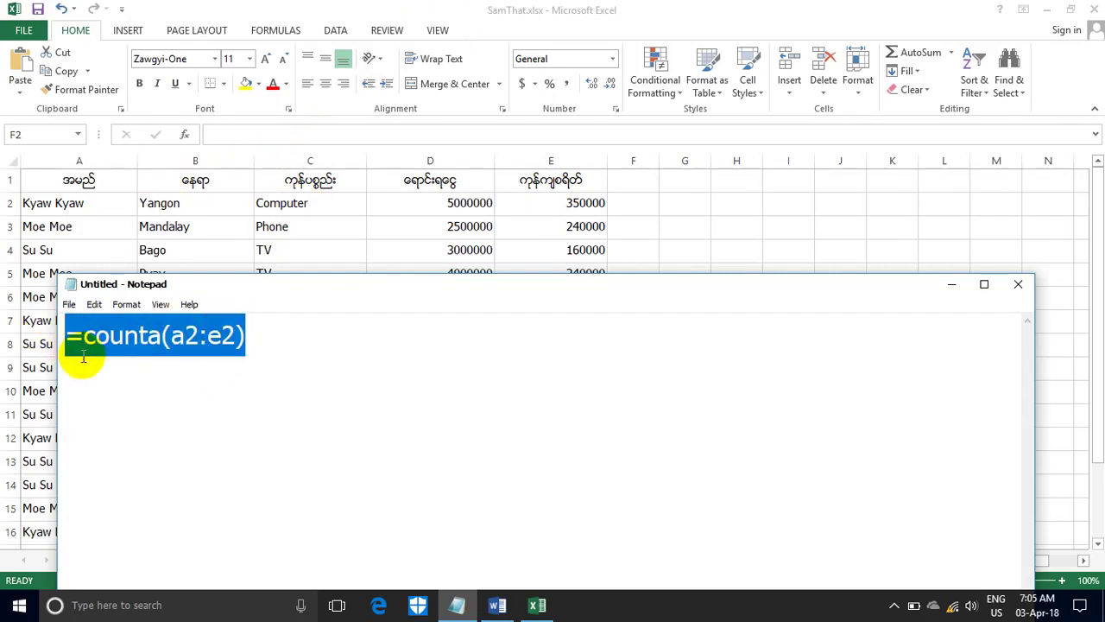
pyautogui.click(950, 285)
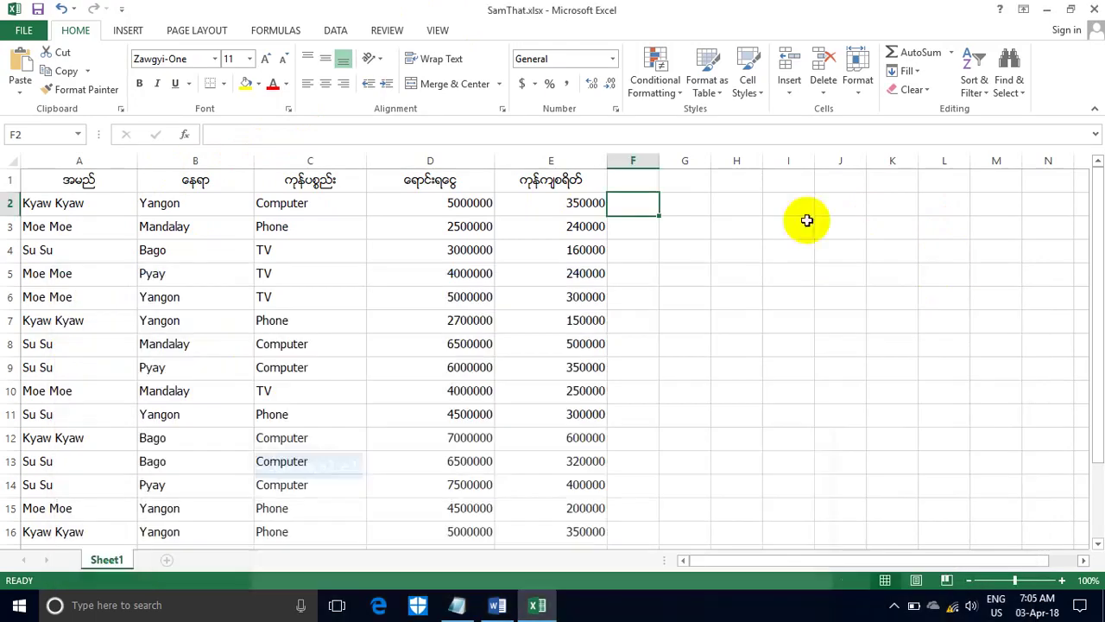
# Paste =counta(a2:e2) into F2 so it returns 5, then switch to the Word notes.
pyautogui.click(272, 127)
pyautogui.hotkey('ctrl', 'v')
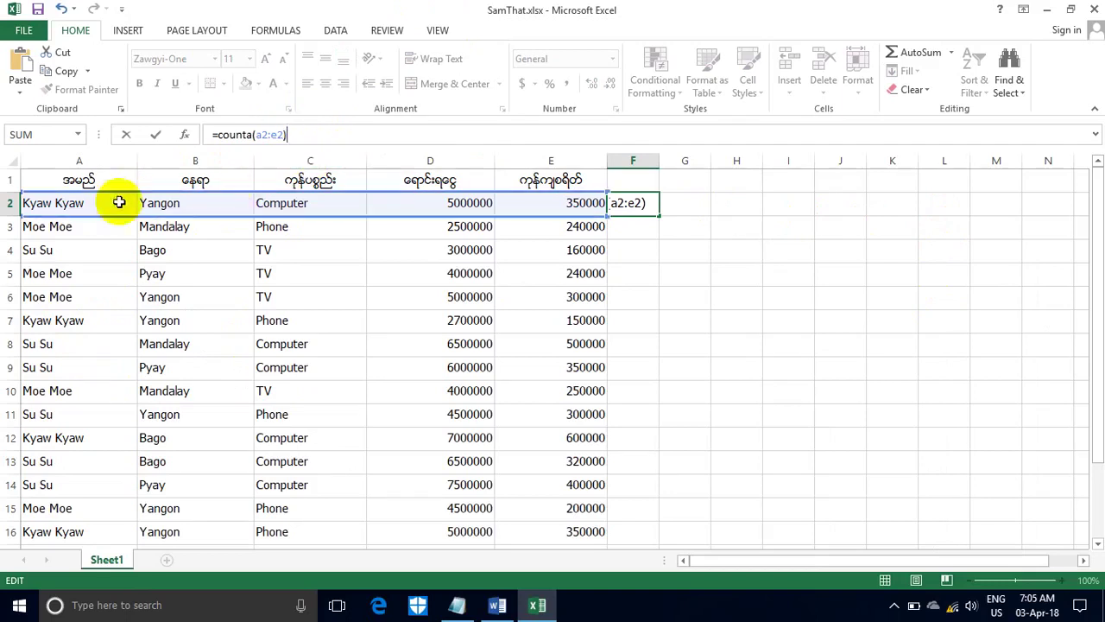
pyautogui.press('Return')
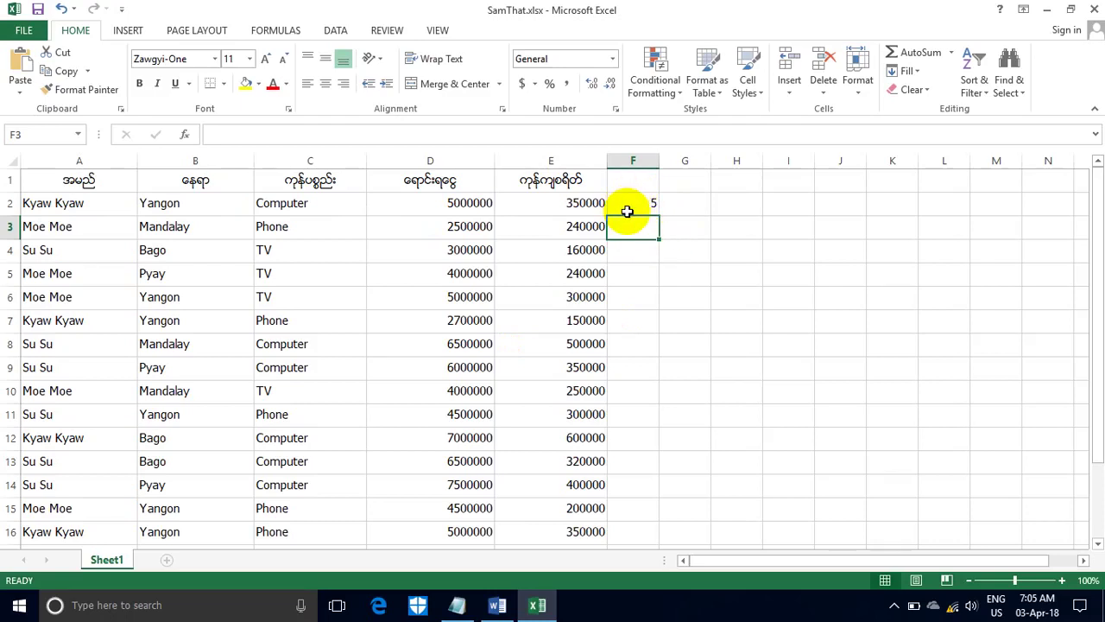
pyautogui.click(497, 605)
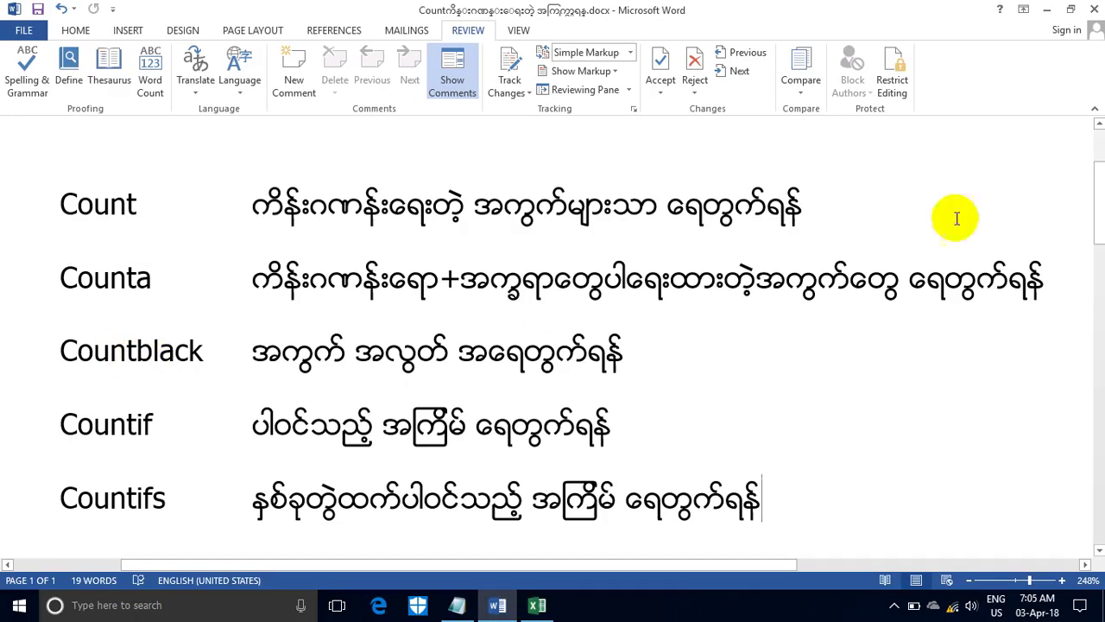
# Clear D2's 5000000 so F2's =COUNTA(A2:E2) drops to 4, then select F2.
pyautogui.click(1049, 11)
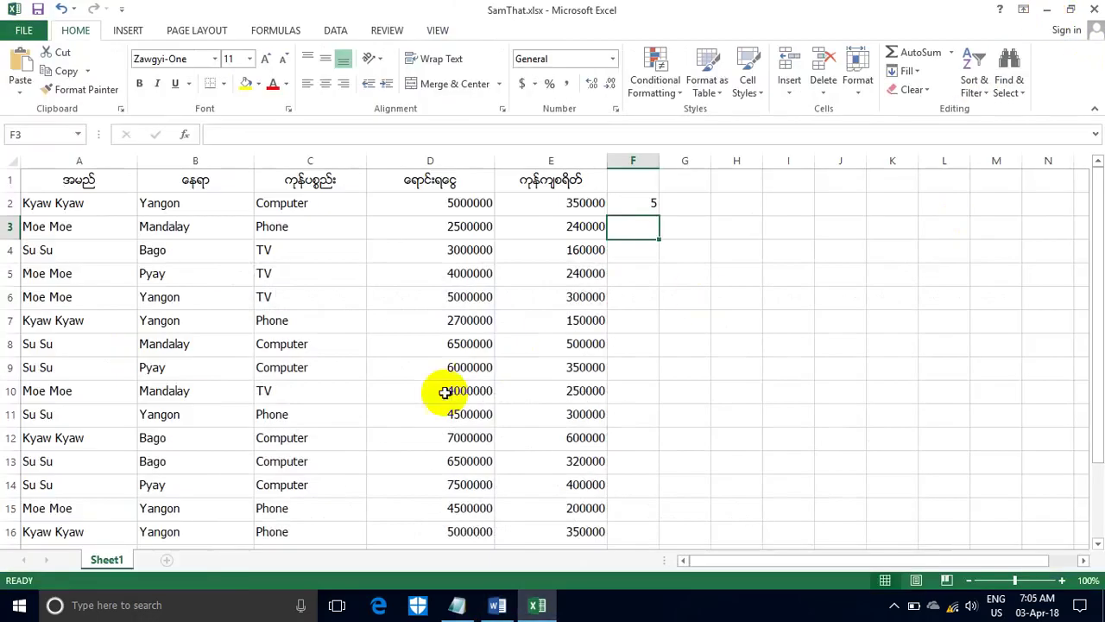
pyautogui.click(432, 203)
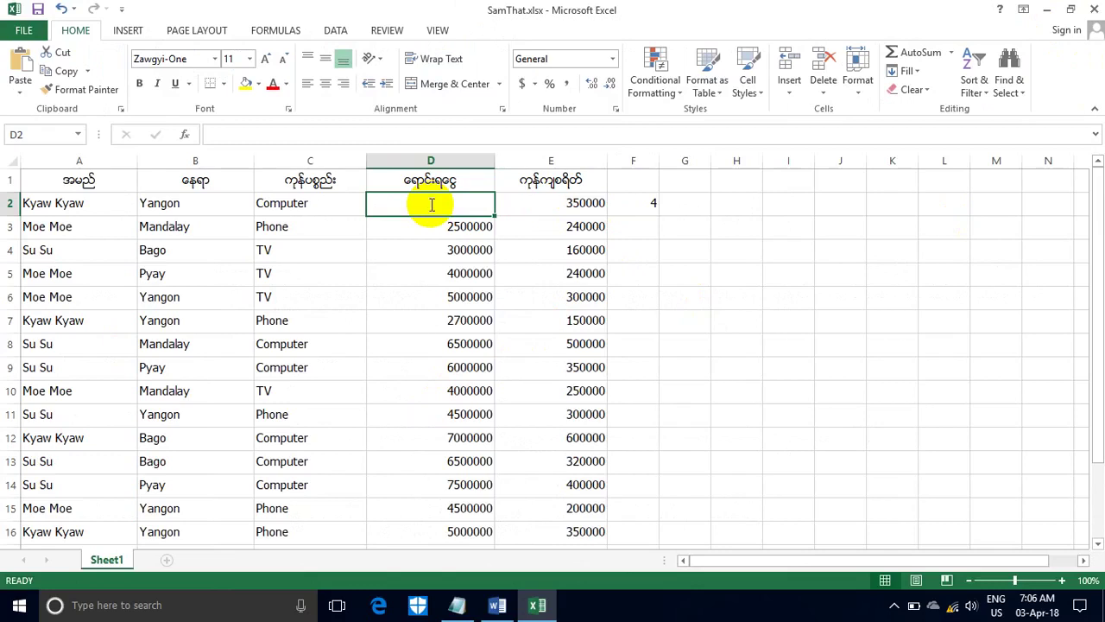
pyautogui.click(656, 207)
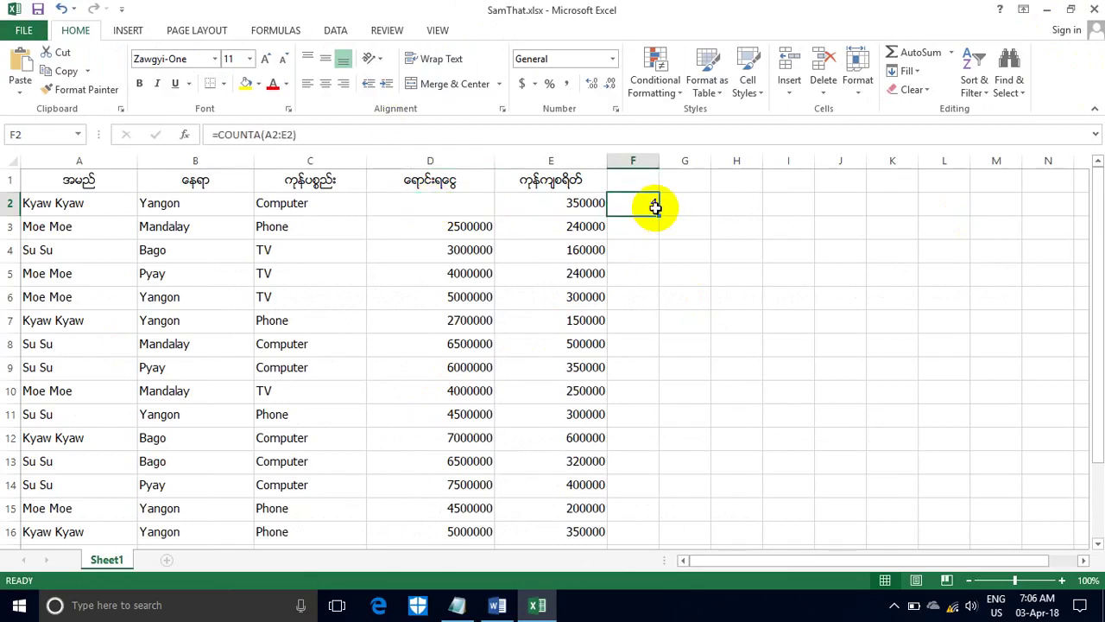
# Bring back the Notepad draft and select the whole =countblank(a2:e2) formula.
pyautogui.click(457, 604)
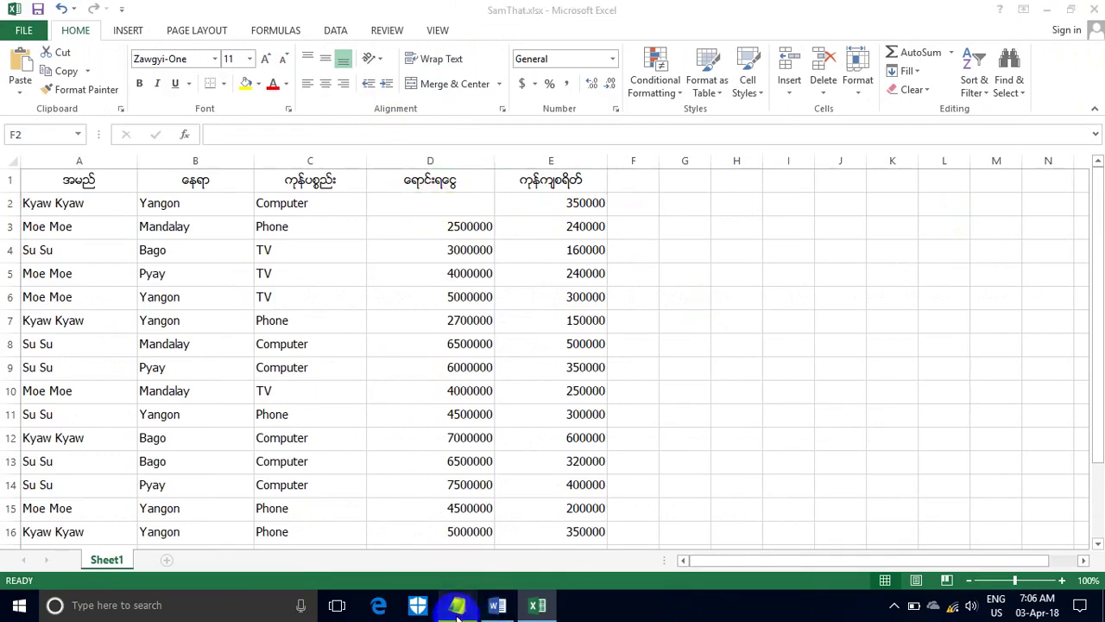
pyautogui.click(268, 334)
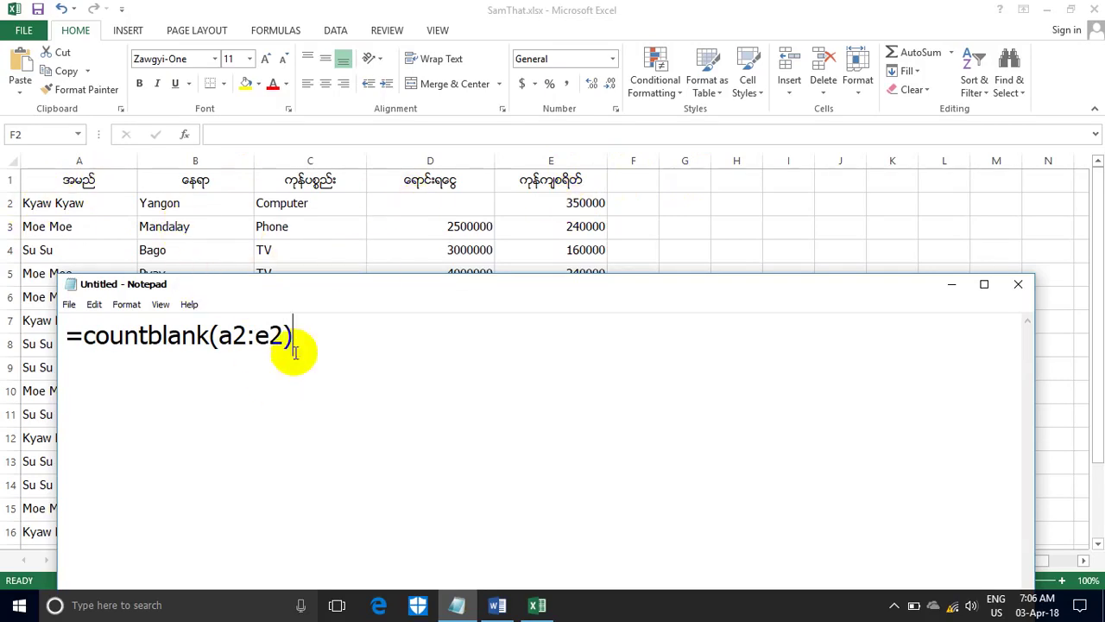
pyautogui.moveTo(294, 341); pyautogui.dragTo(67, 337)
pyautogui.hotkey('ctrl', 'c')
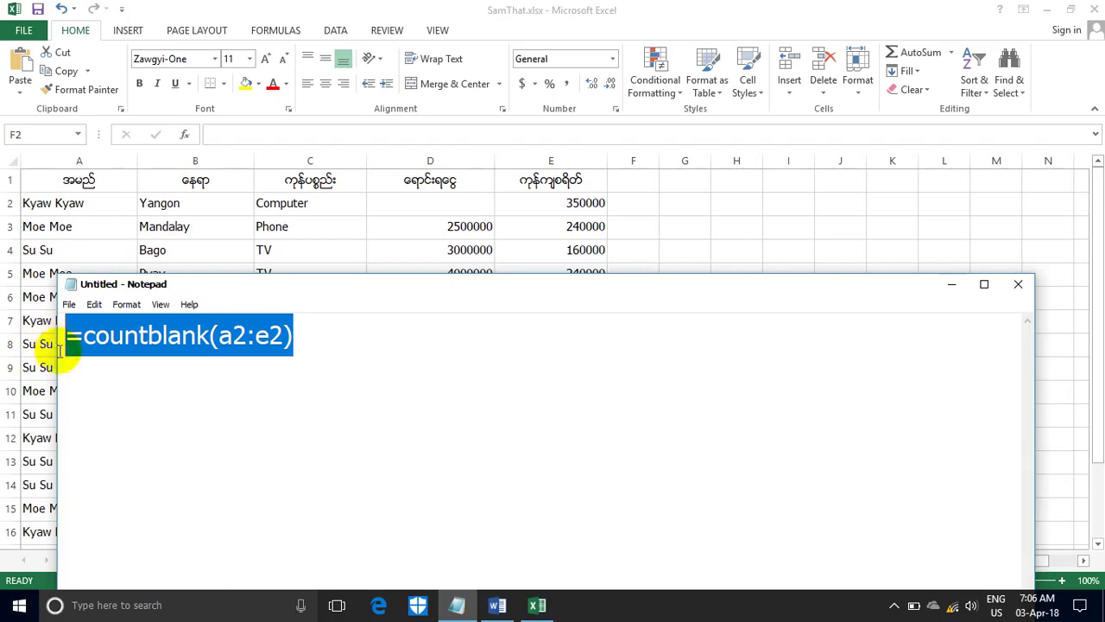
# Paste =countblank(a2:e2) into F2 so it returns 1, then bring up the Word COUNT notes.
pyautogui.click(950, 284)
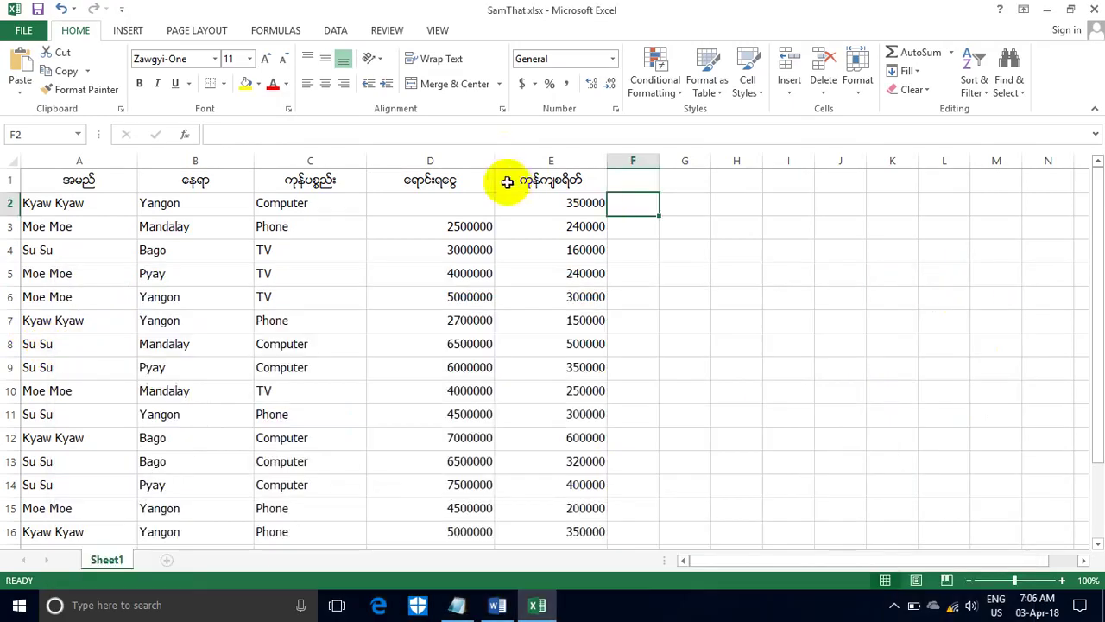
pyautogui.click(279, 135)
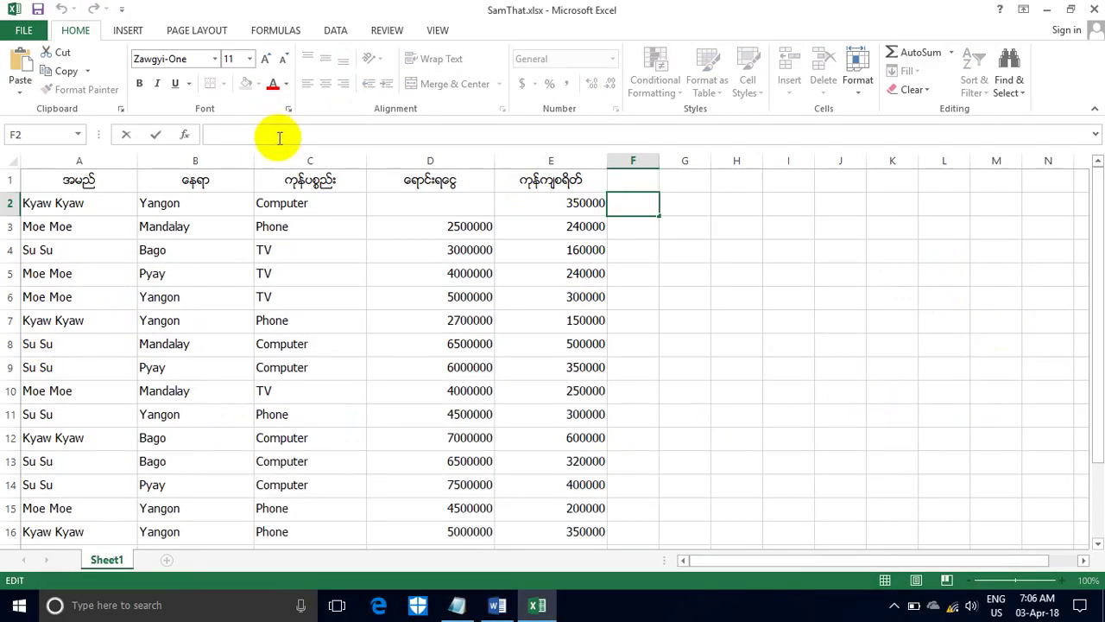
pyautogui.hotkey('ctrl', 'v')
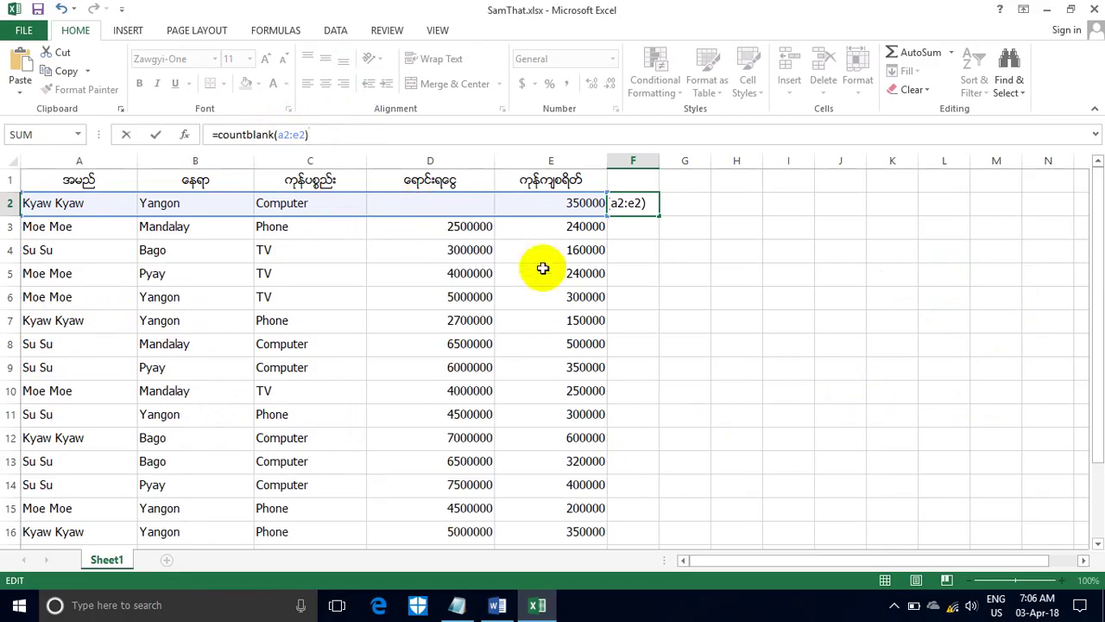
pyautogui.press('Return')
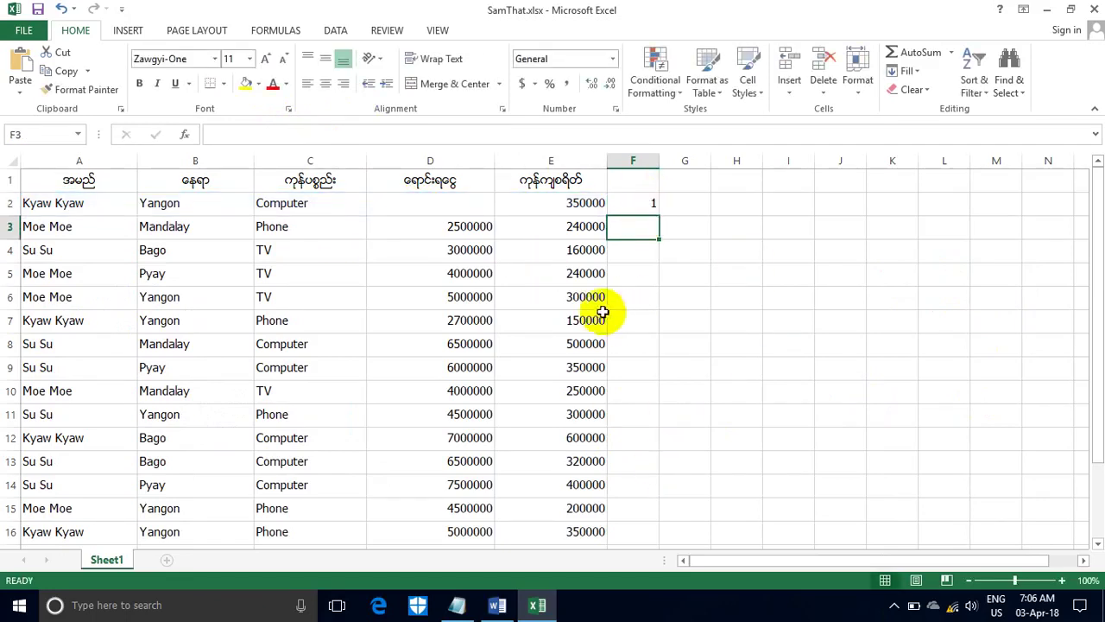
pyautogui.click(497, 604)
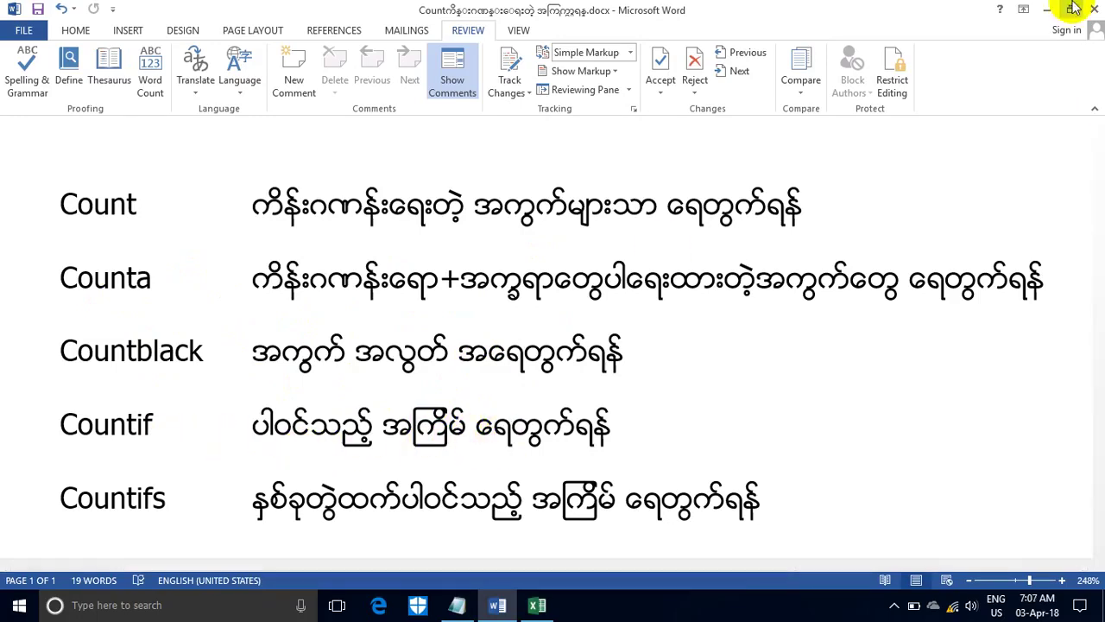
# Put Word away and select cell F2 holding the COUNTBLANK formula.
pyautogui.click(1046, 8)
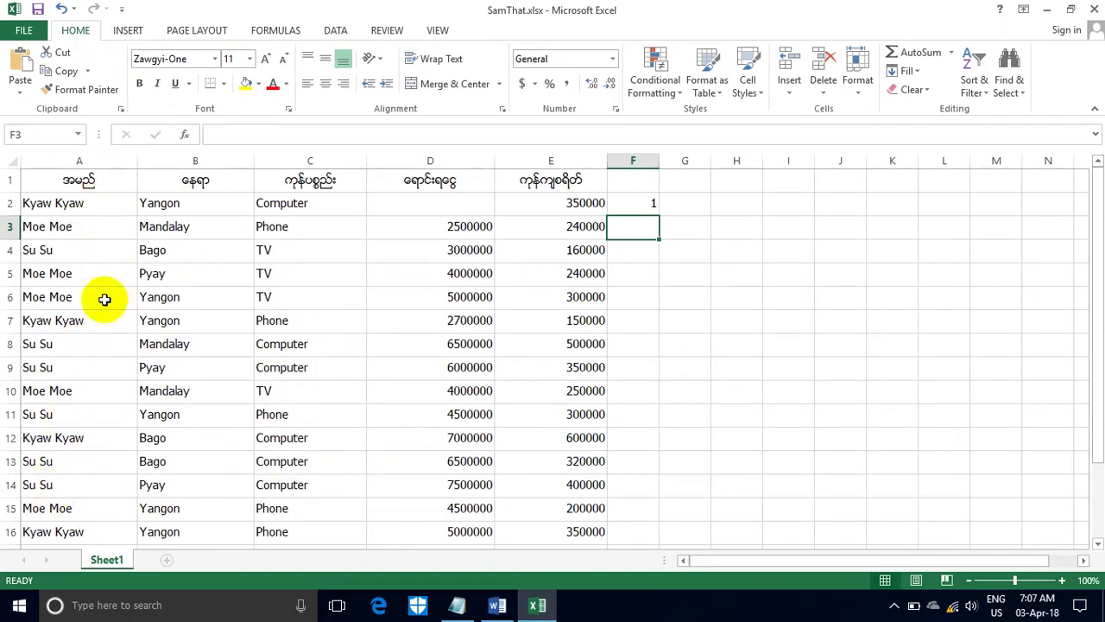
pyautogui.click(631, 207)
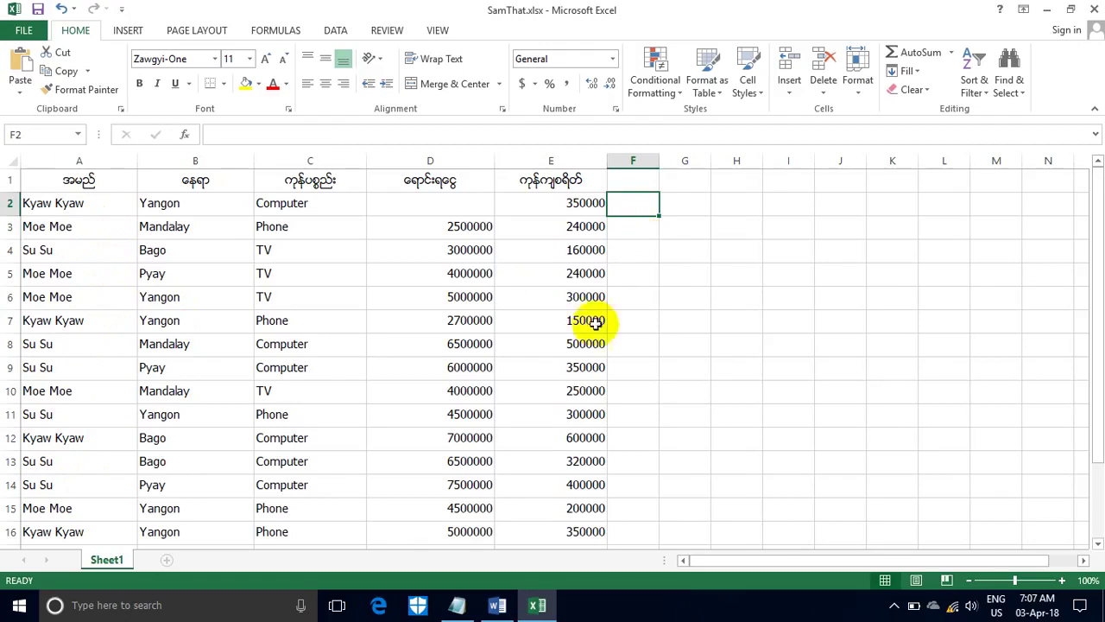
# Rewrite the Notepad draft as a COUNTIF over a2:a16 matching a salesperson's name, and select it.
pyautogui.click(455, 607)
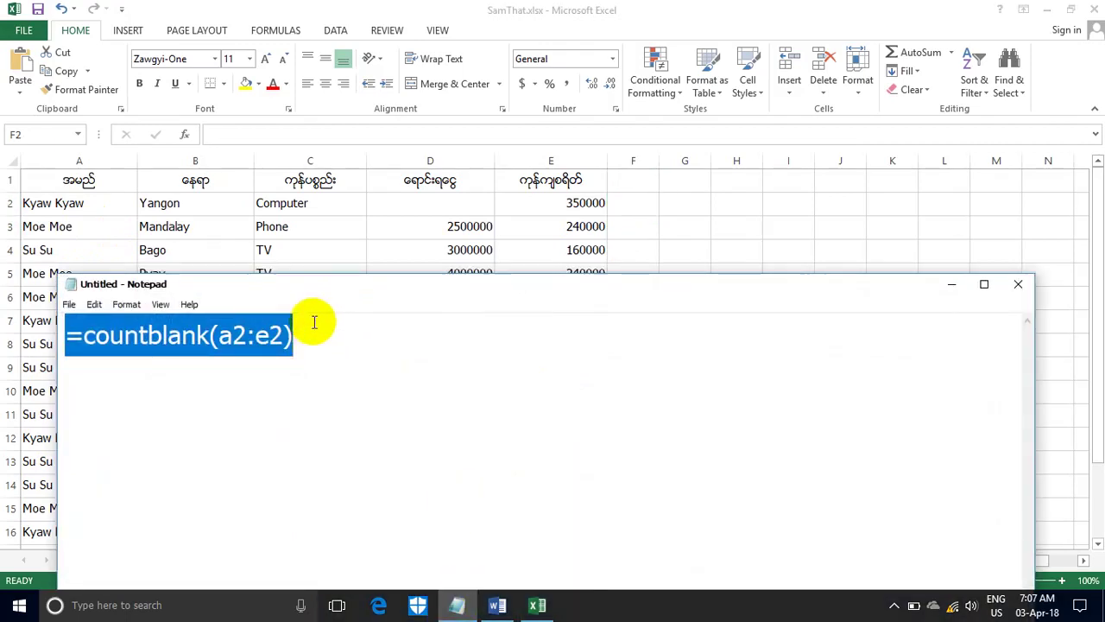
pyautogui.click(322, 325)
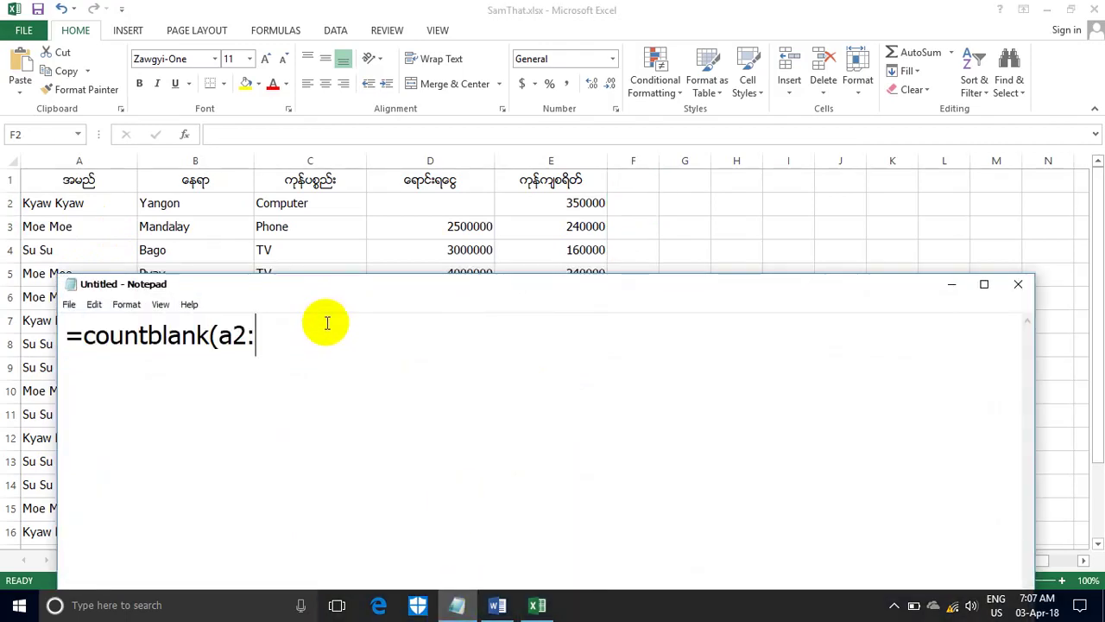
pyautogui.press('BackSpace')
pyautogui.press('BackSpace')
pyautogui.press('BackSpace')
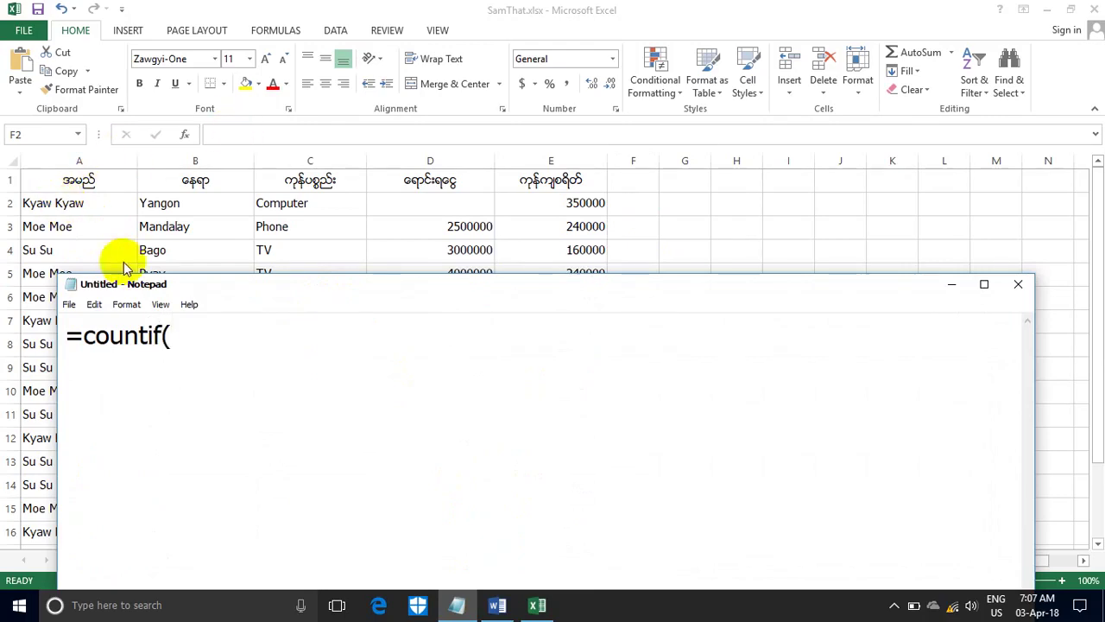
pyautogui.moveTo(204, 286); pyautogui.dragTo(193, 189)
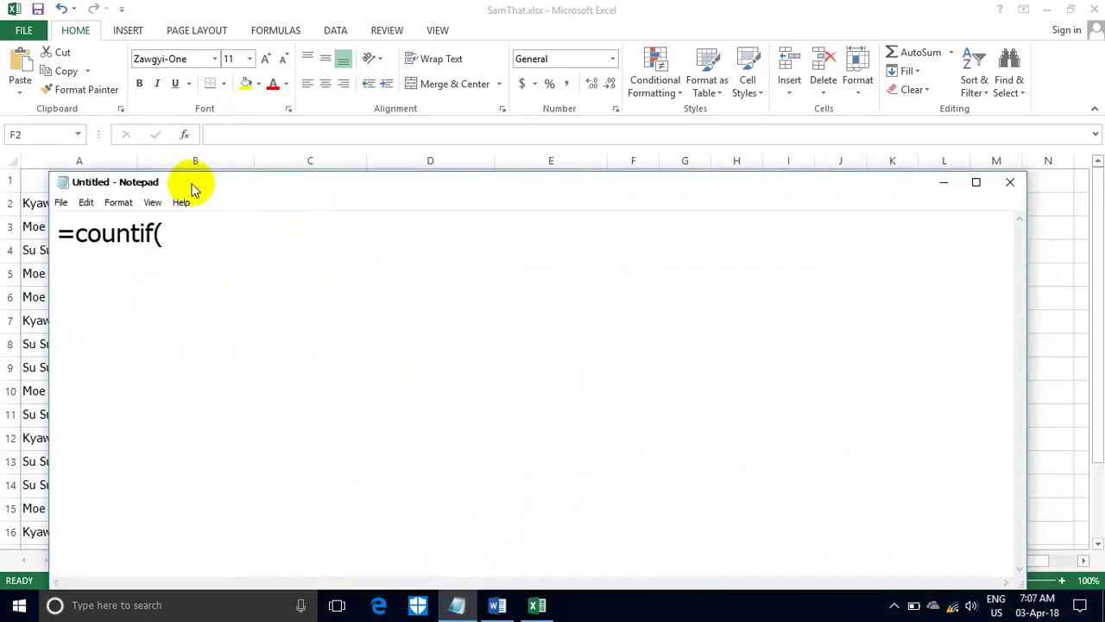
pyautogui.moveTo(292, 188); pyautogui.dragTo(403, 176)
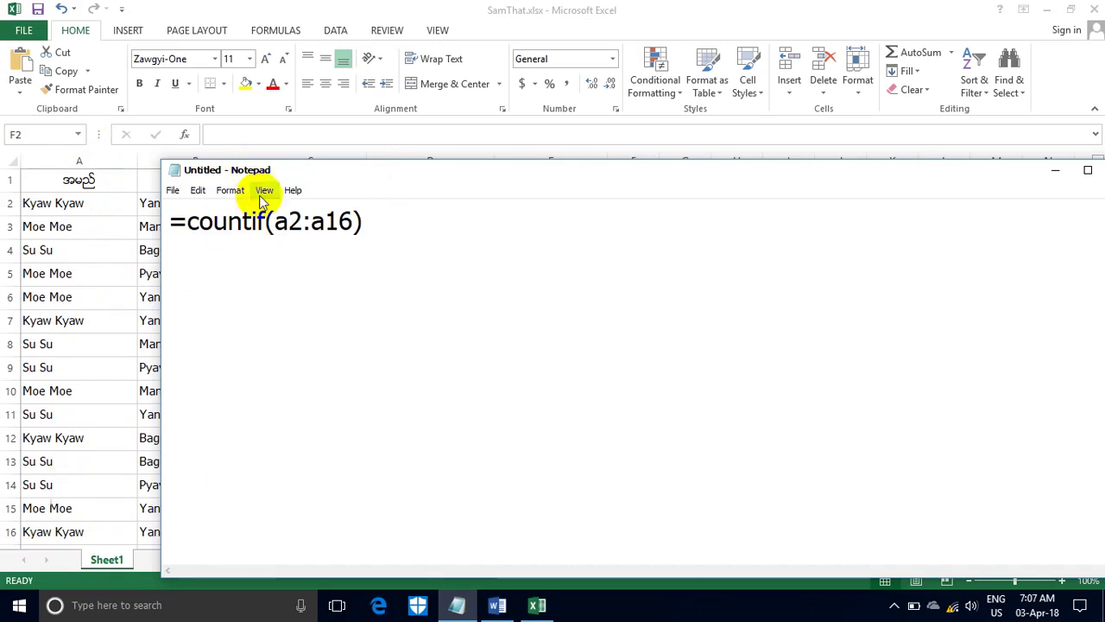
pyautogui.moveTo(302, 169); pyautogui.dragTo(417, 158)
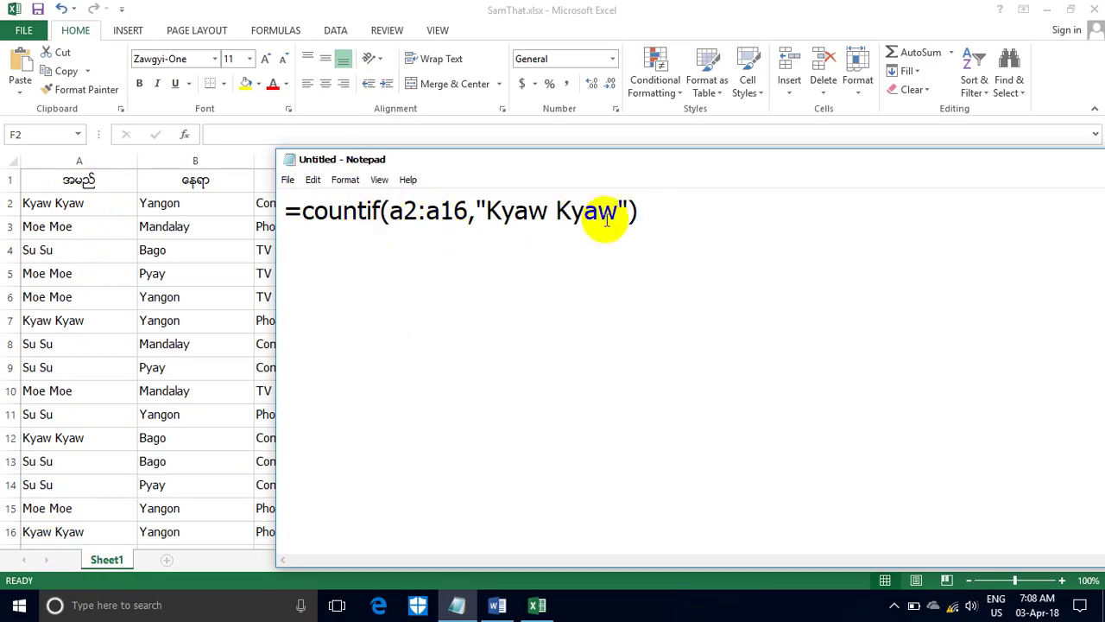
pyautogui.moveTo(661, 209); pyautogui.dragTo(285, 211)
pyautogui.hotkey('ctrl', 'c')
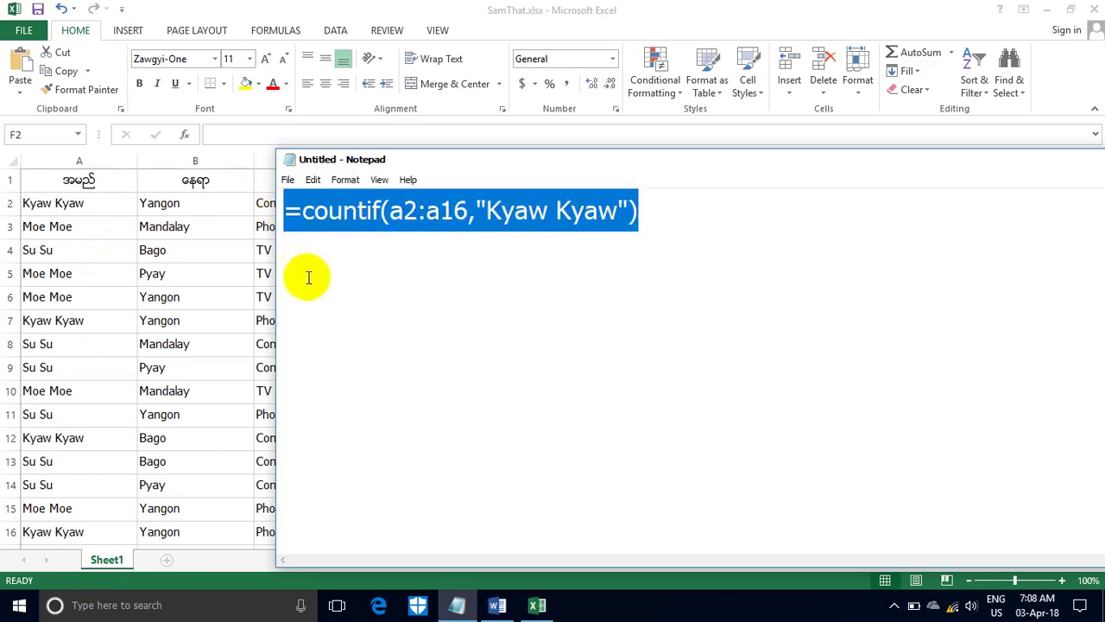
pyautogui.click(951, 138)
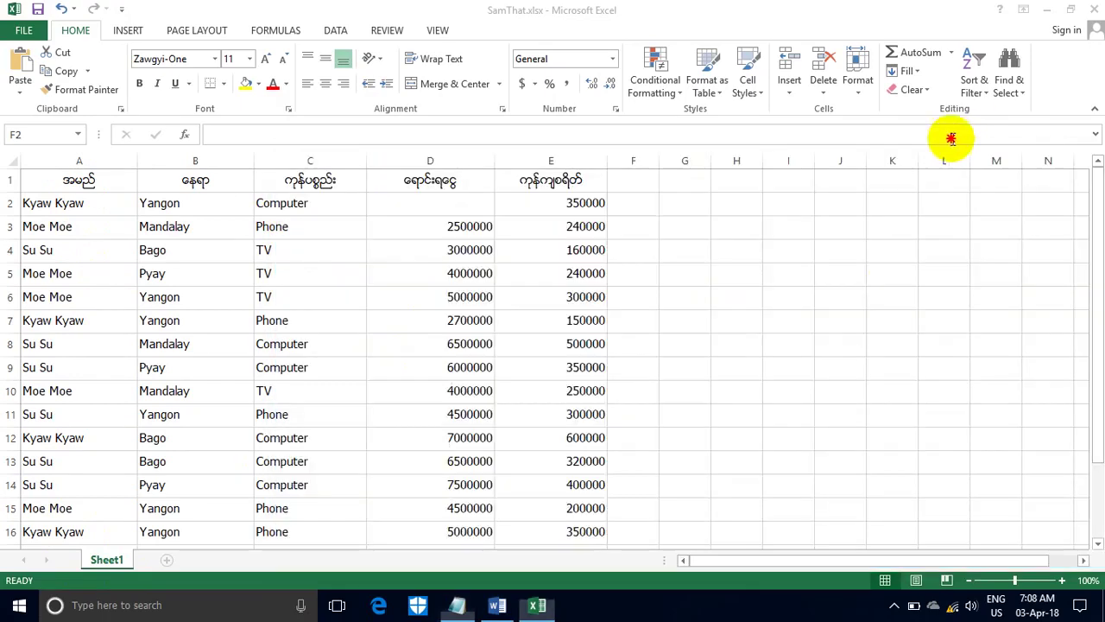
# Paste the COUNTIF formula into F2, which returns 4, and reselect F2.
pyautogui.click(240, 134)
pyautogui.hotkey('ctrl', 'v')
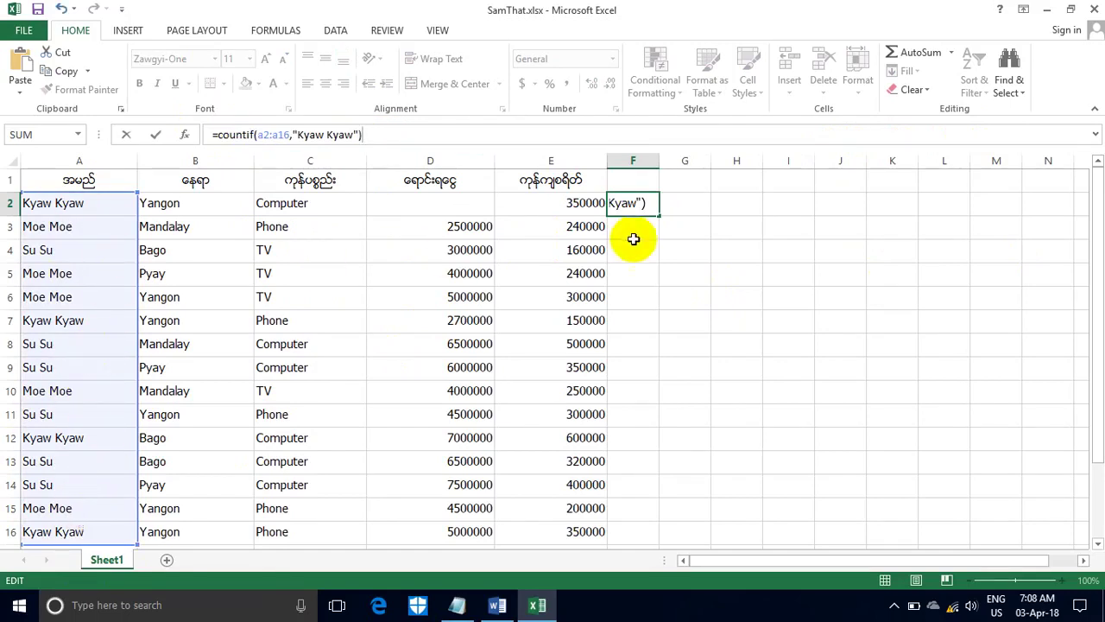
pyautogui.press('Return')
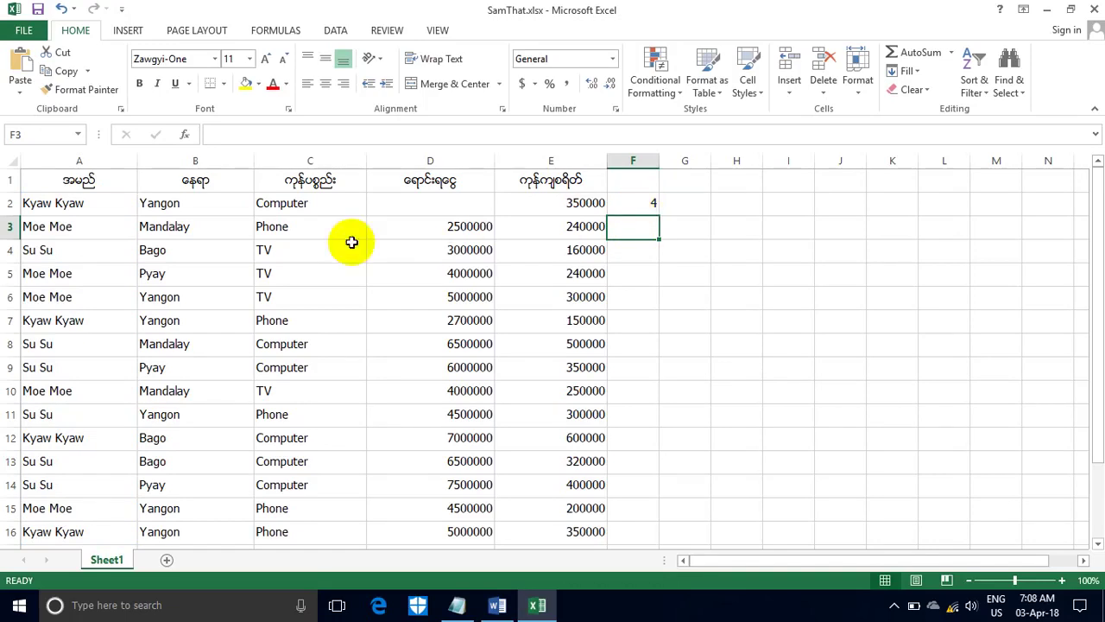
pyautogui.click(637, 208)
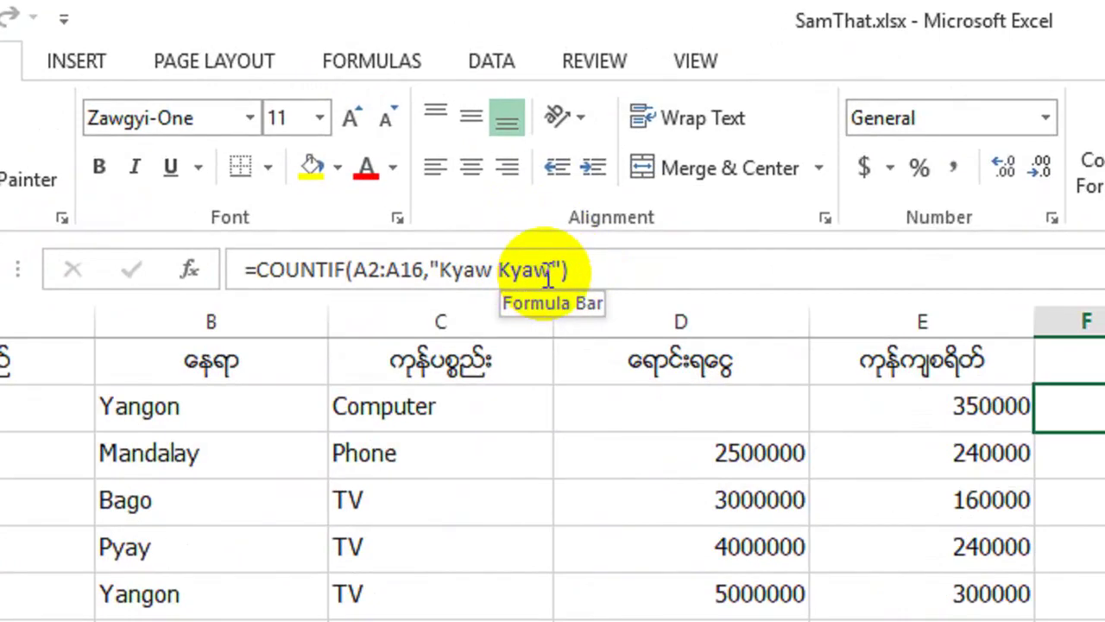
# Replace the F2 COUNTIF criterion with a different salesperson's name, making the count 5.
pyautogui.click(548, 274)
pyautogui.press('BackSpace')
pyautogui.press('BackSpace')
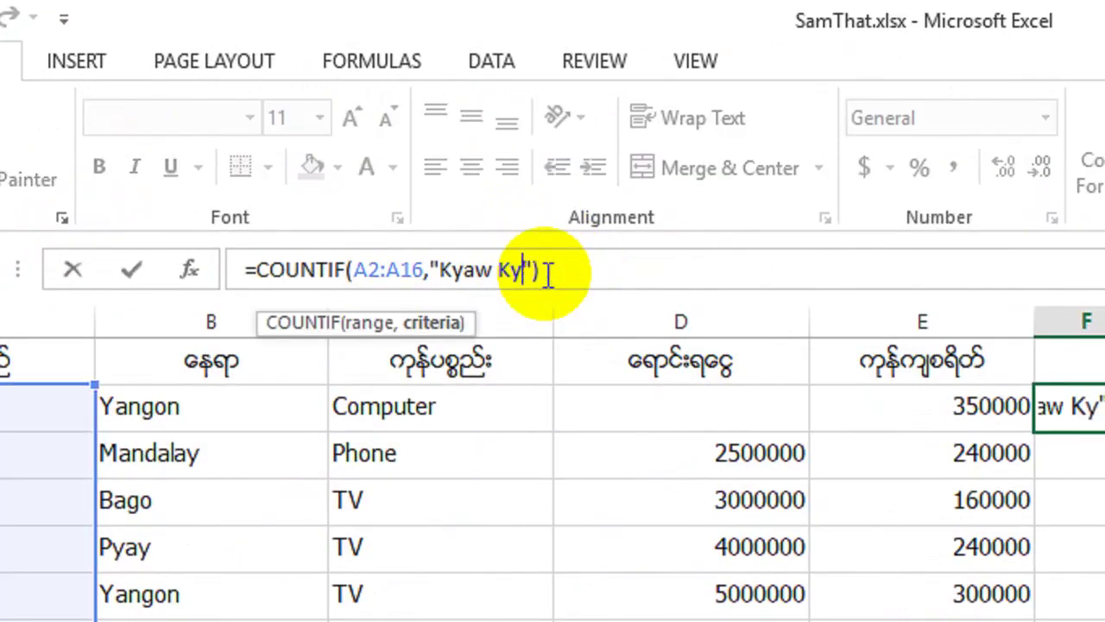
pyautogui.press('BackSpace')
pyautogui.press('BackSpace')
pyautogui.press('BackSpace')
pyautogui.press('BackSpace')
pyautogui.press('BackSpace')
pyautogui.press('BackSpace')
pyautogui.press('BackSpace')
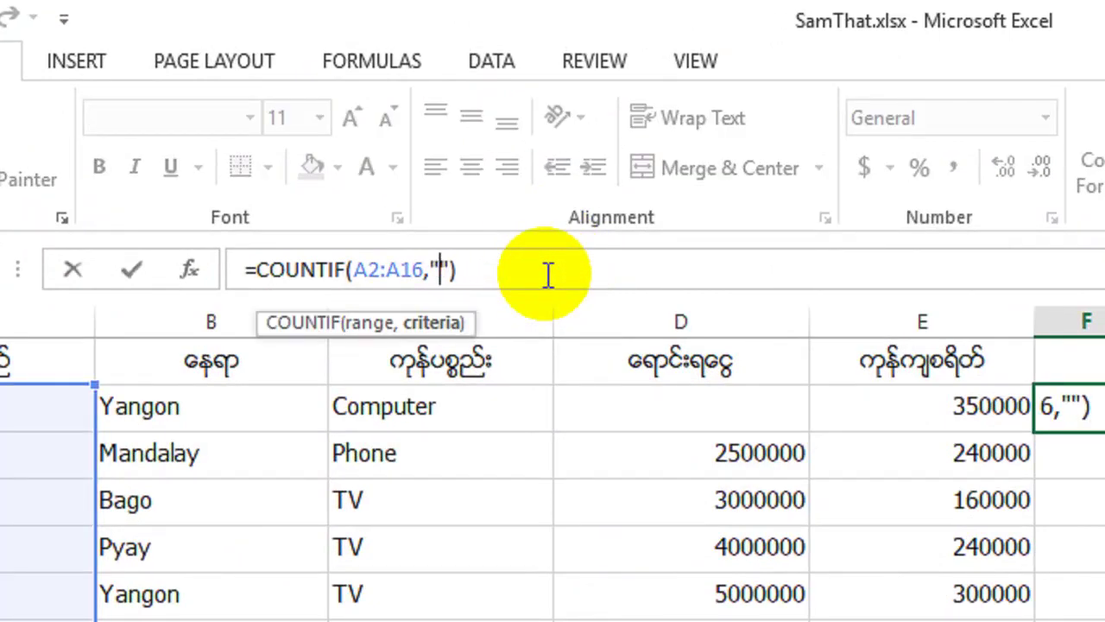
pyautogui.write('Mo')
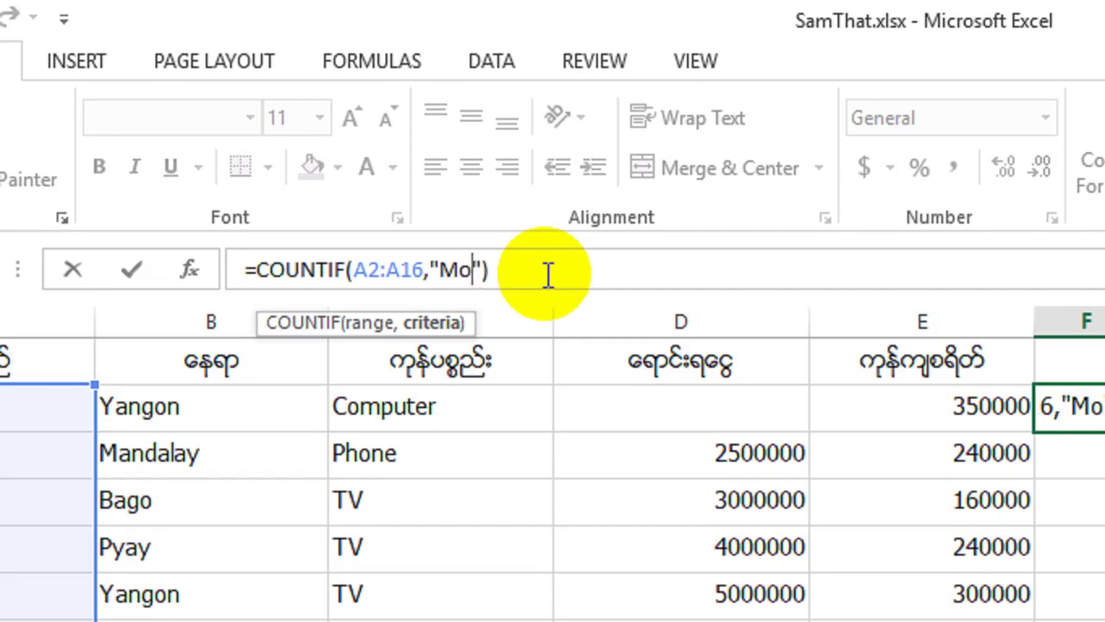
pyautogui.write('e Mo')
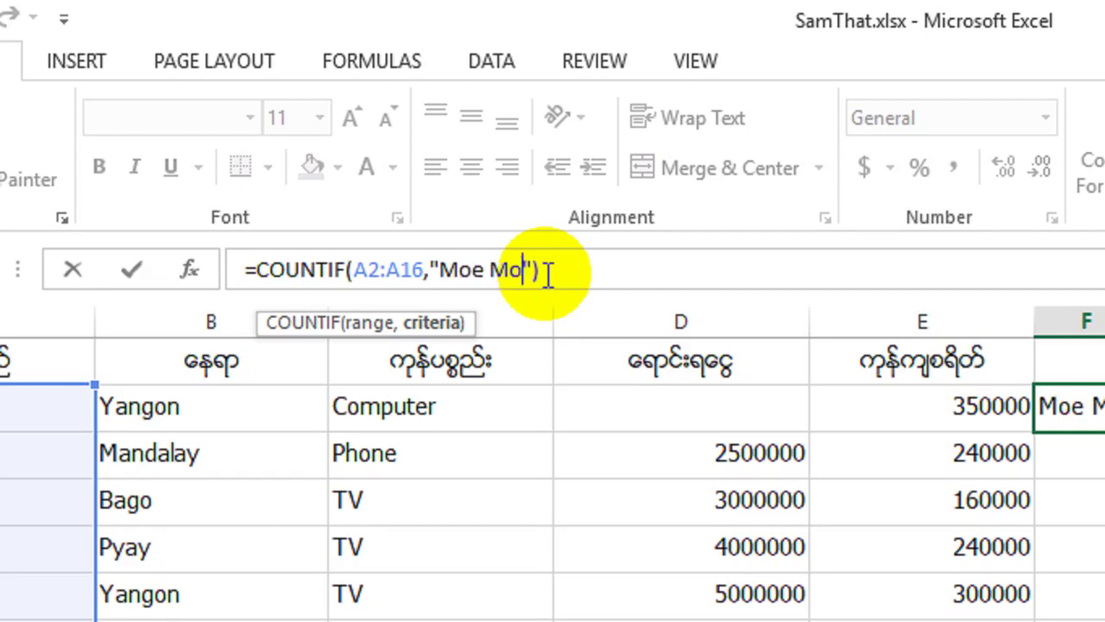
pyautogui.write('e')
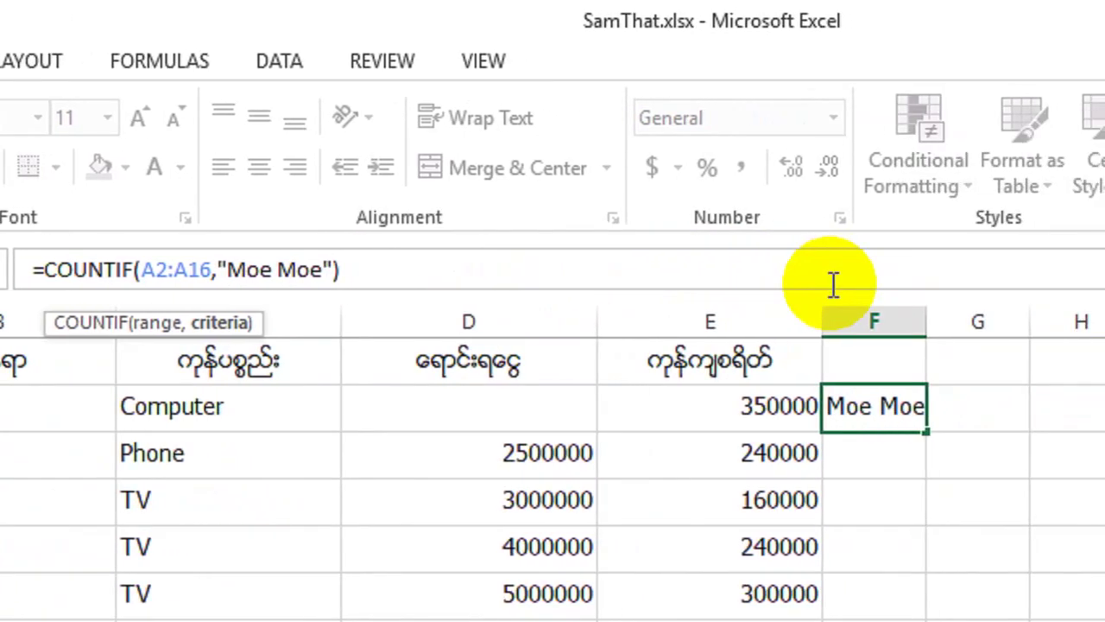
pyautogui.press('Return')
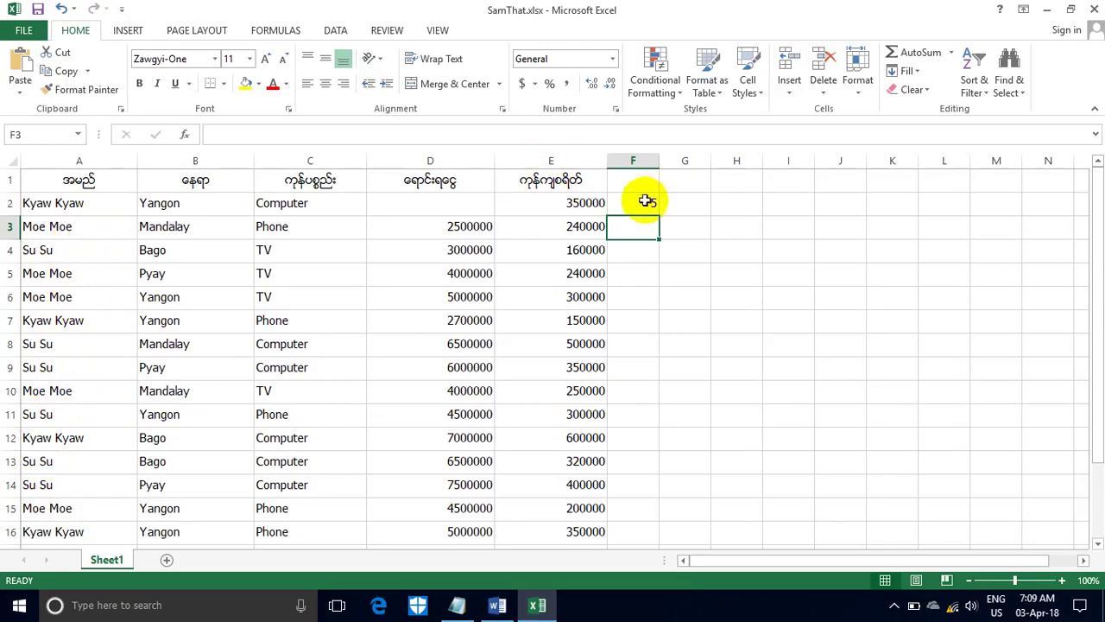
pyautogui.click(512, 614)
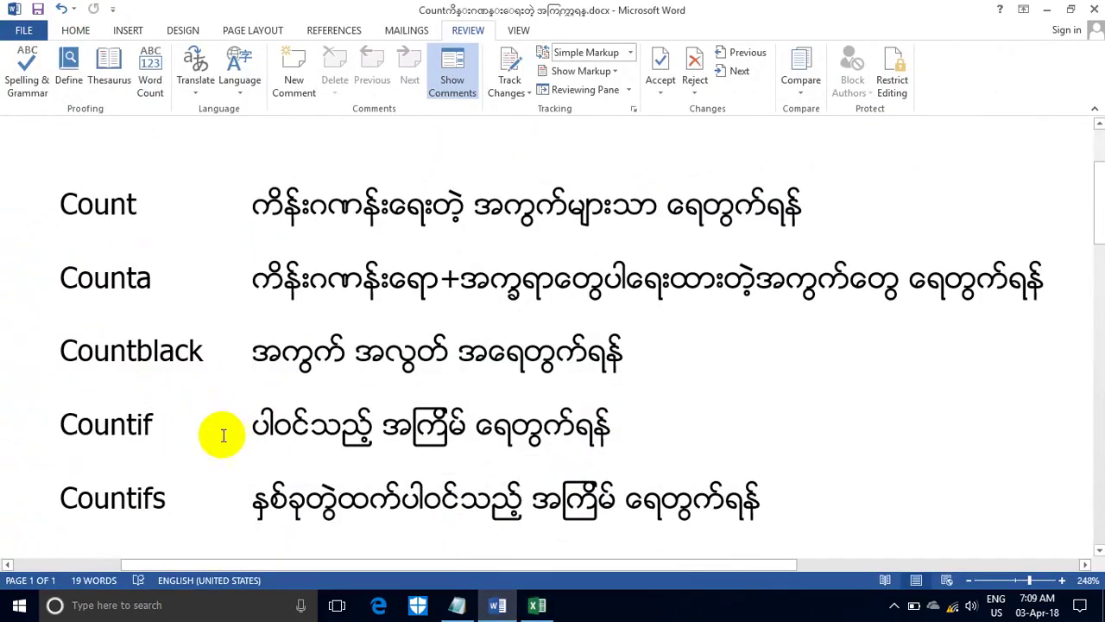
pyautogui.moveTo(110, 498); pyautogui.dragTo(168, 498)
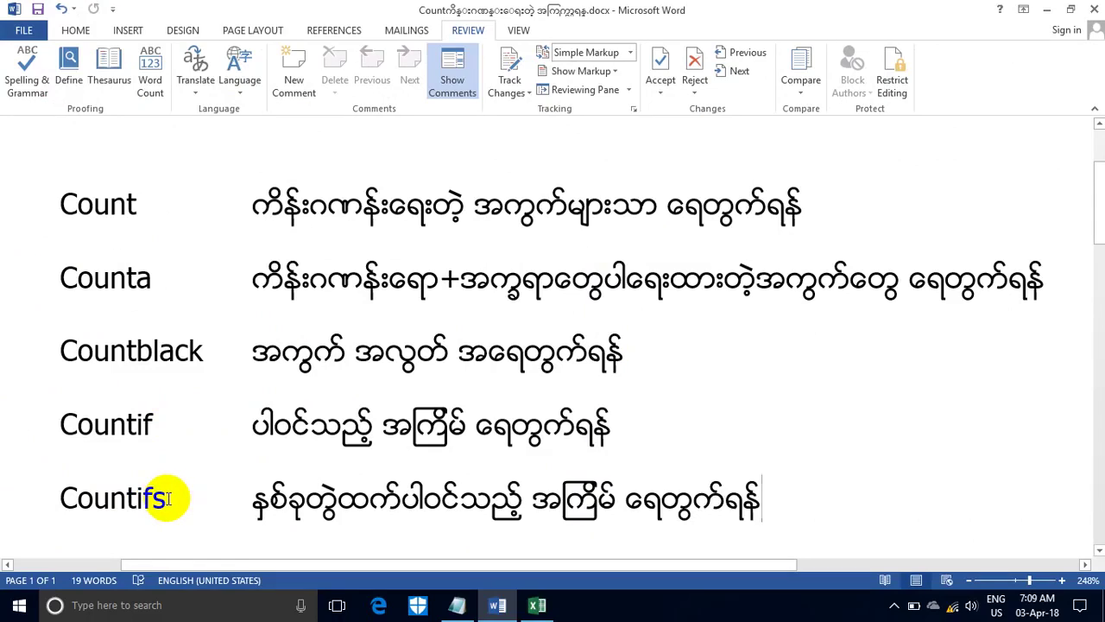
pyautogui.click(204, 500)
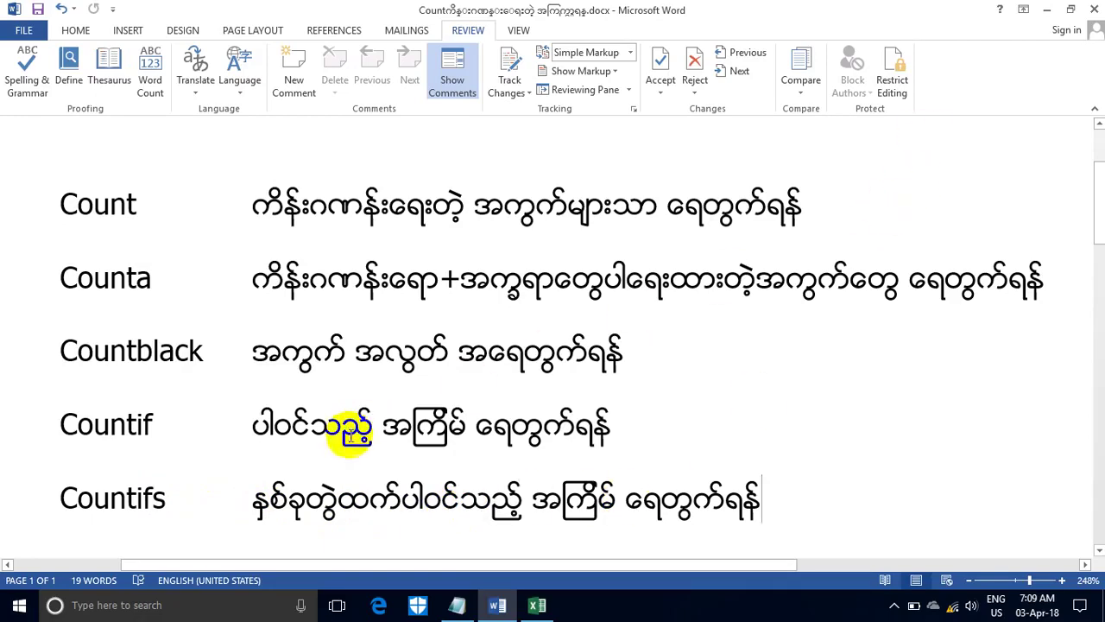
pyautogui.click(1047, 9)
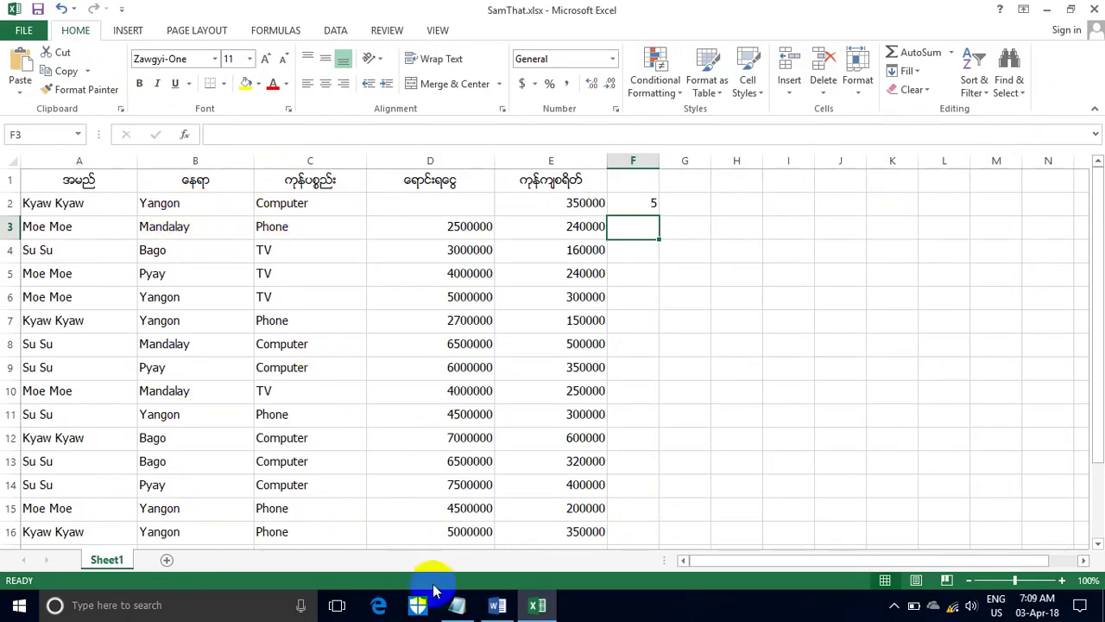
# Rewrite the Notepad draft as =countifs(b2:b16,"Yangon",c2:c16,"Phone") and select it.
pyautogui.click(456, 605)
pyautogui.click(690, 211)
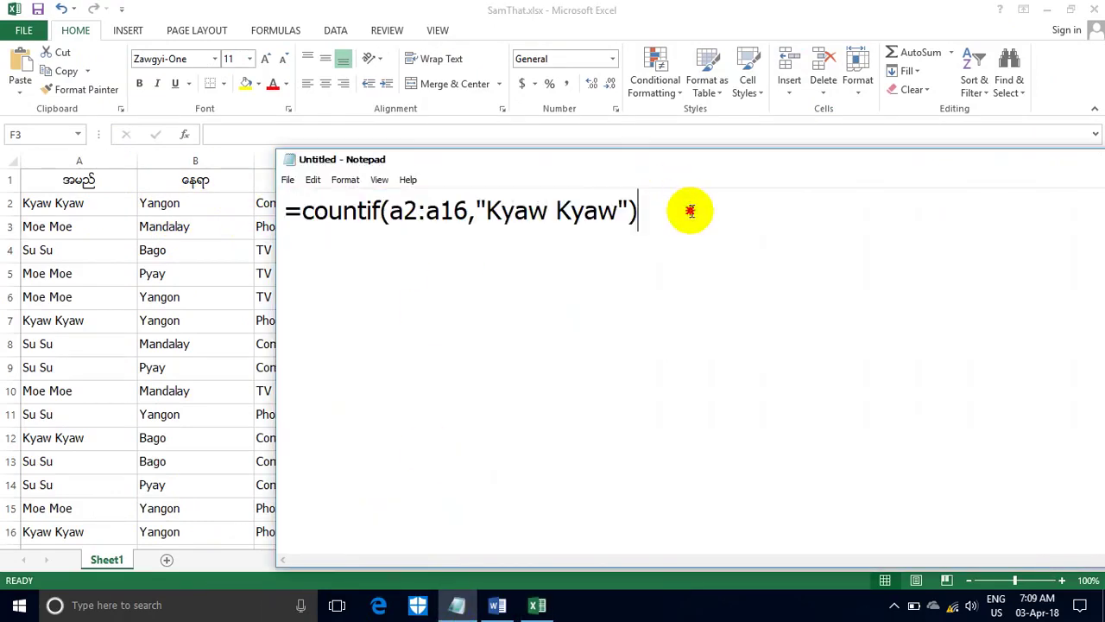
pyautogui.press('BackSpace')
pyautogui.press('BackSpace')
pyautogui.press('BackSpace')
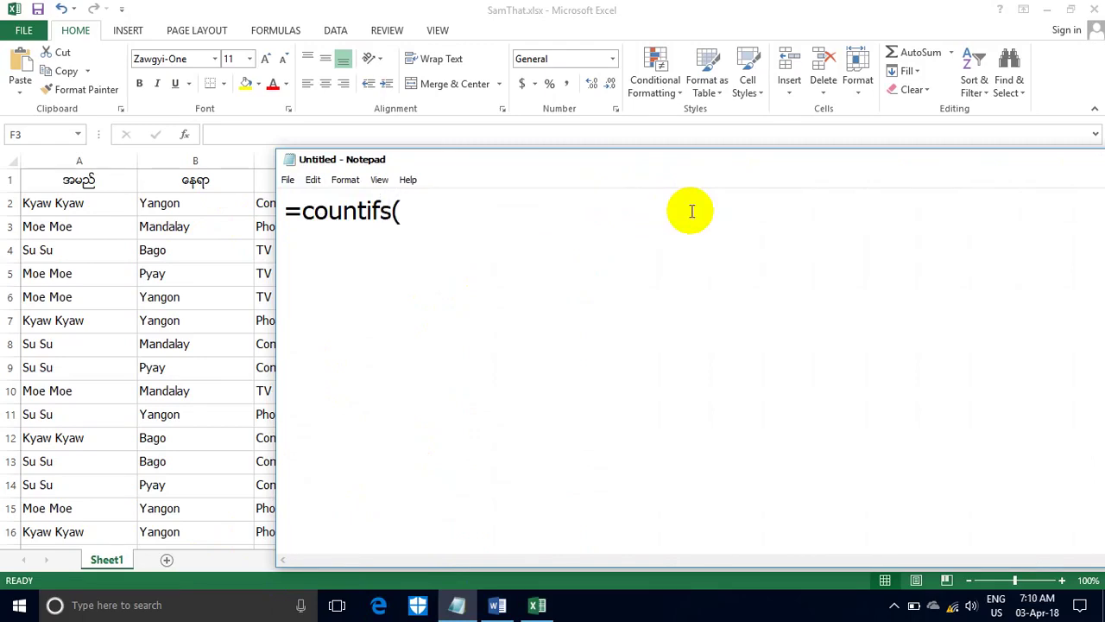
pyautogui.moveTo(424, 160)
pyautogui.mouseDown()
pyautogui.moveTo(528, 176)
pyautogui.moveTo(607, 204)
pyautogui.mouseUp()
pyautogui.write('b2:b16,"Yangon",c2:c16,"Phone")')
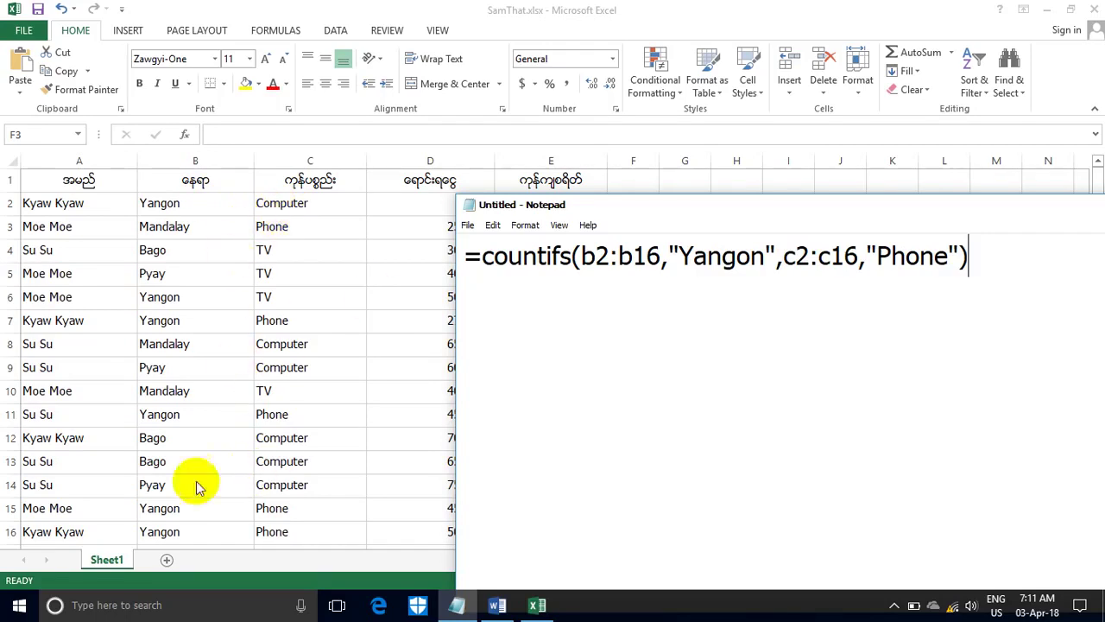
pyautogui.moveTo(980, 257); pyautogui.dragTo(446, 258)
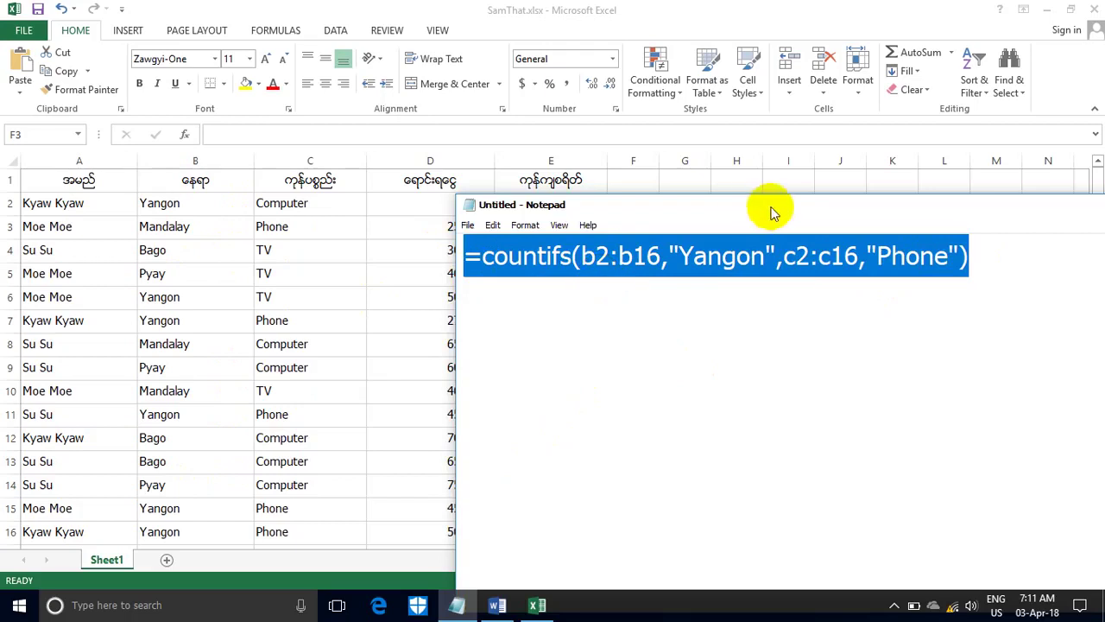
pyautogui.moveTo(770, 216); pyautogui.dragTo(574, 190)
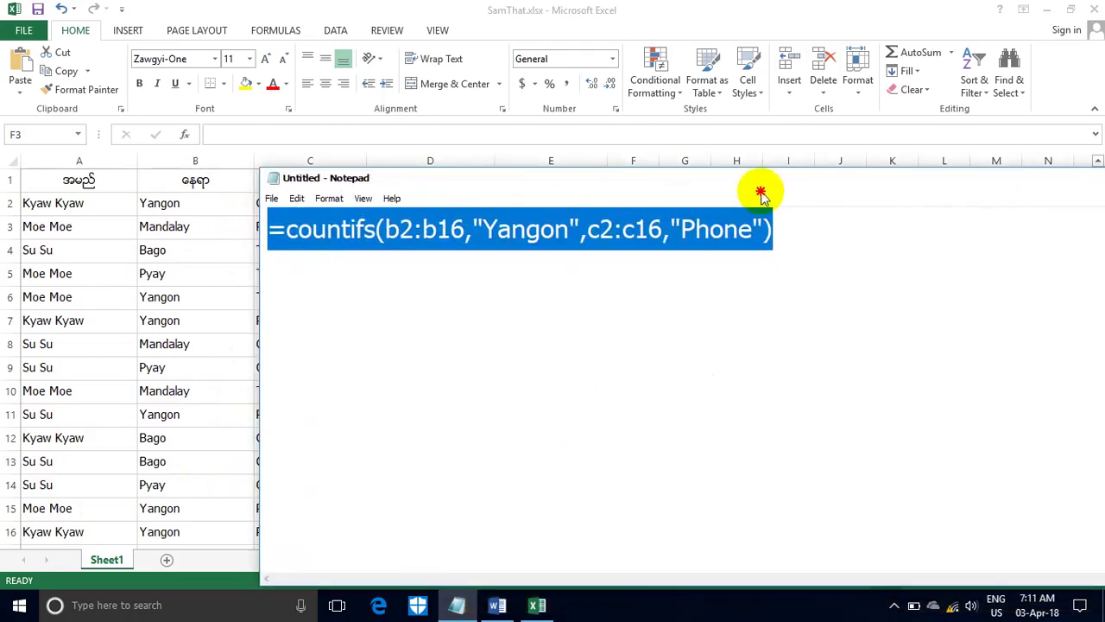
pyautogui.moveTo(779, 181); pyautogui.dragTo(588, 158)
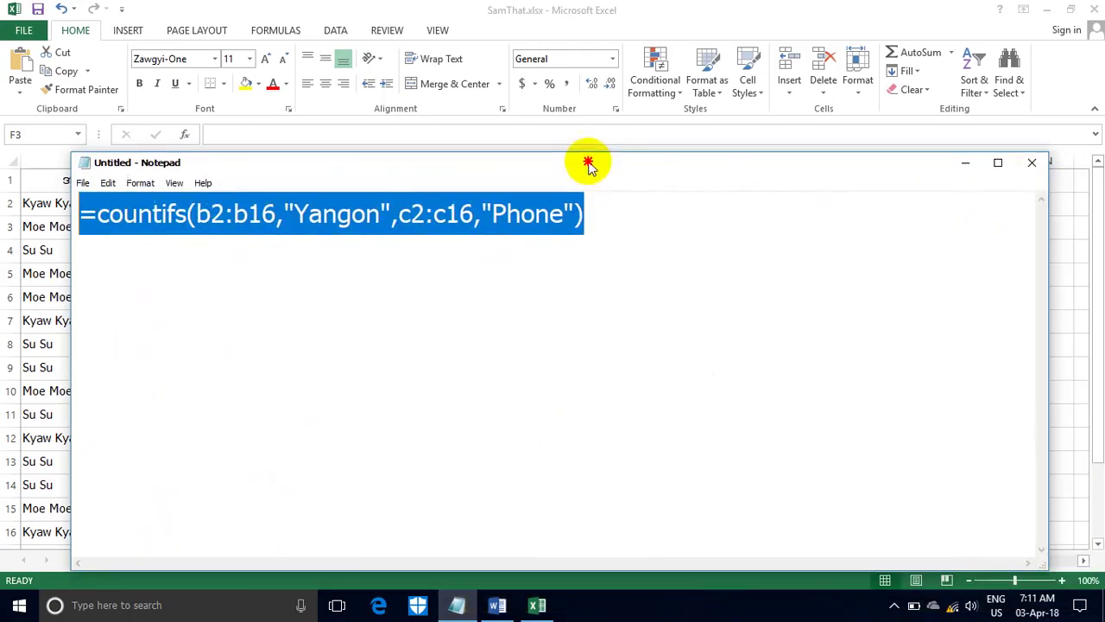
# Enter the Yangon and Phone COUNTIFS formula into cell F3.
pyautogui.click(965, 163)
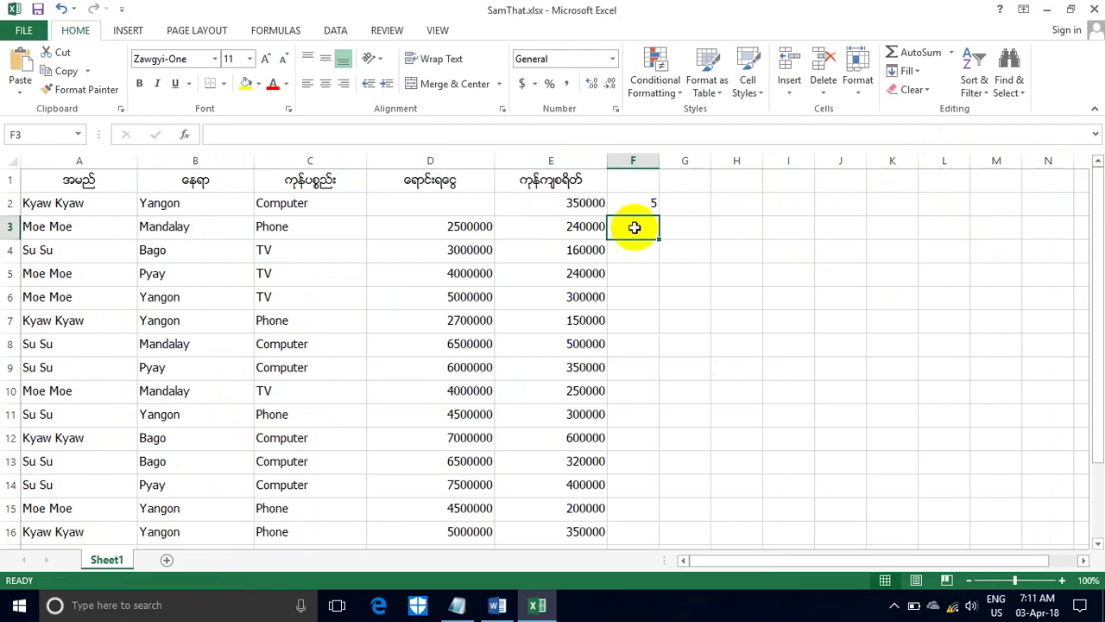
pyautogui.click(256, 134)
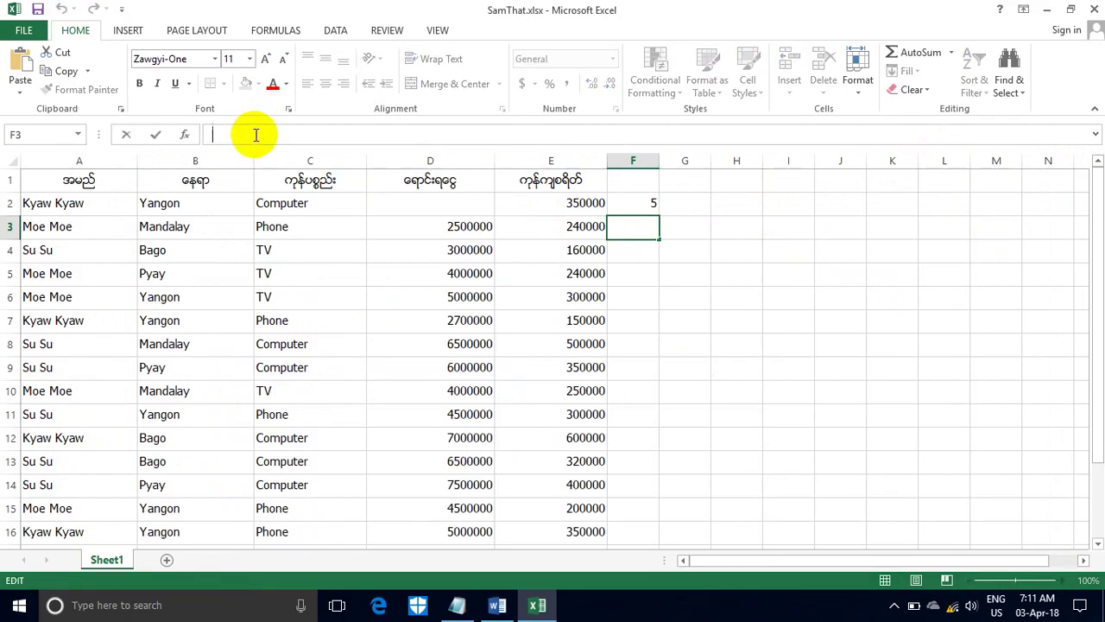
pyautogui.write('=countifs(b2:b16,"Yangon",c2:c16,"Phone")')
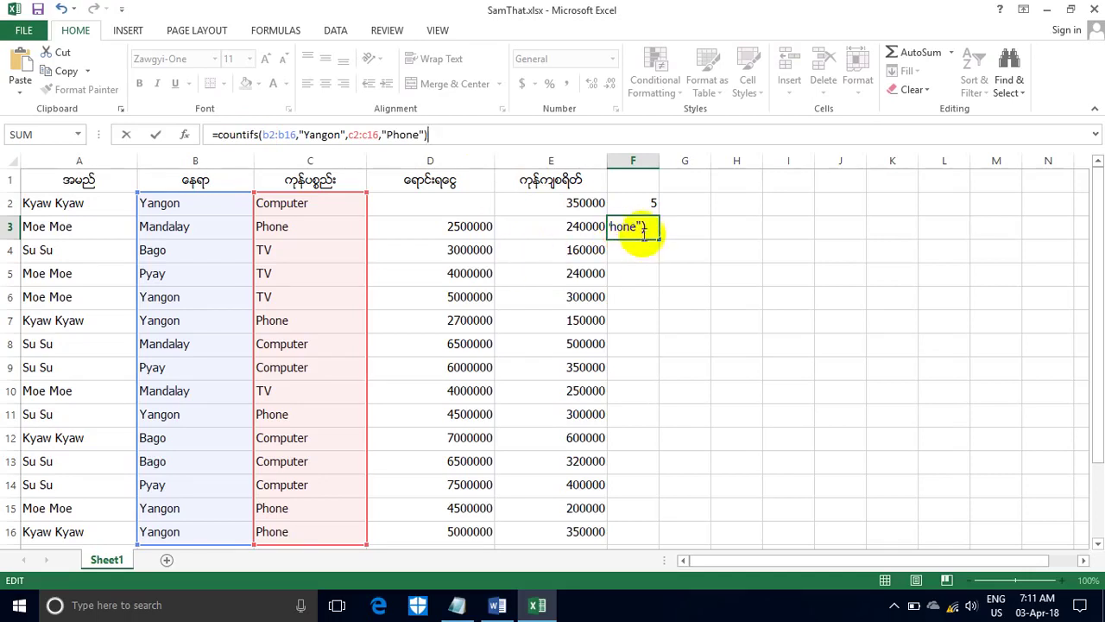
pyautogui.press('Return')
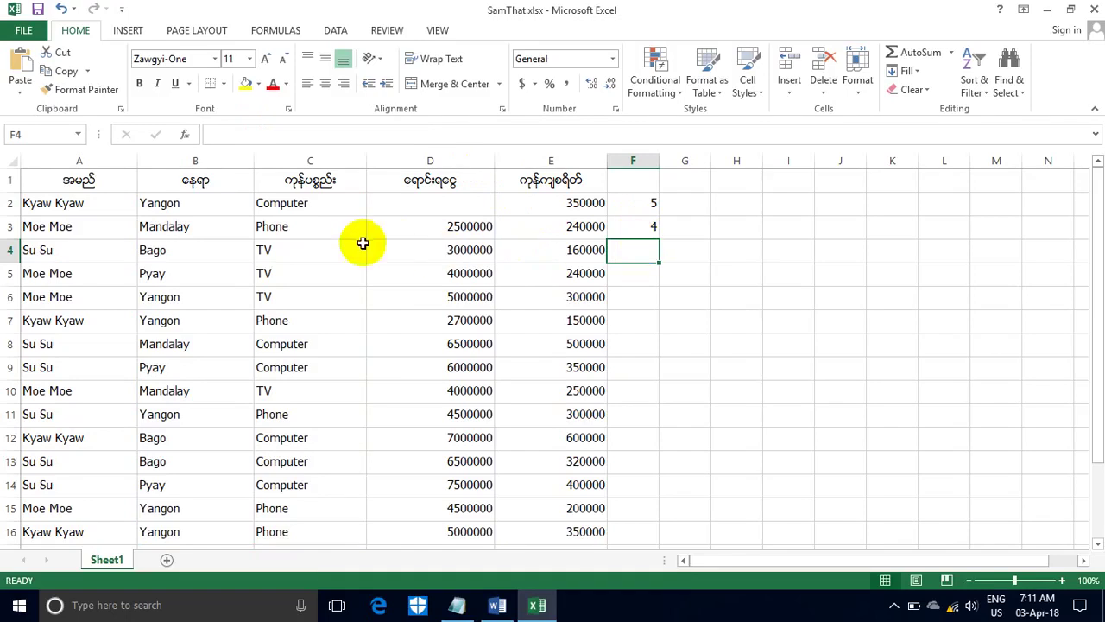
# Check the F3 formula, then clear the results from F2 and F3.
pyautogui.click(637, 229)
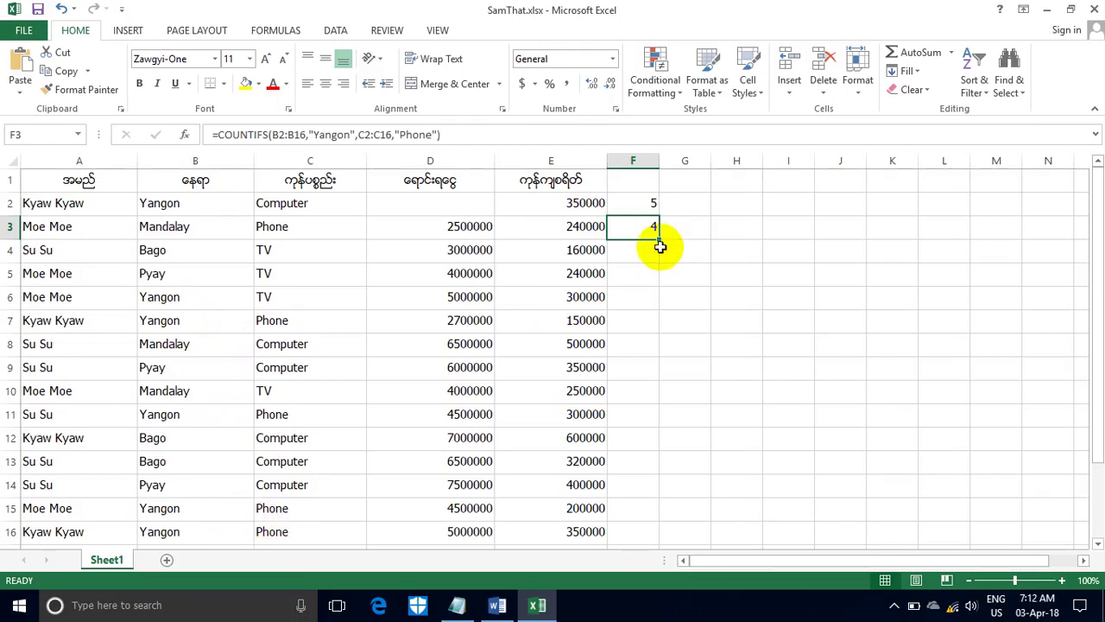
pyautogui.moveTo(631, 205); pyautogui.dragTo(651, 230)
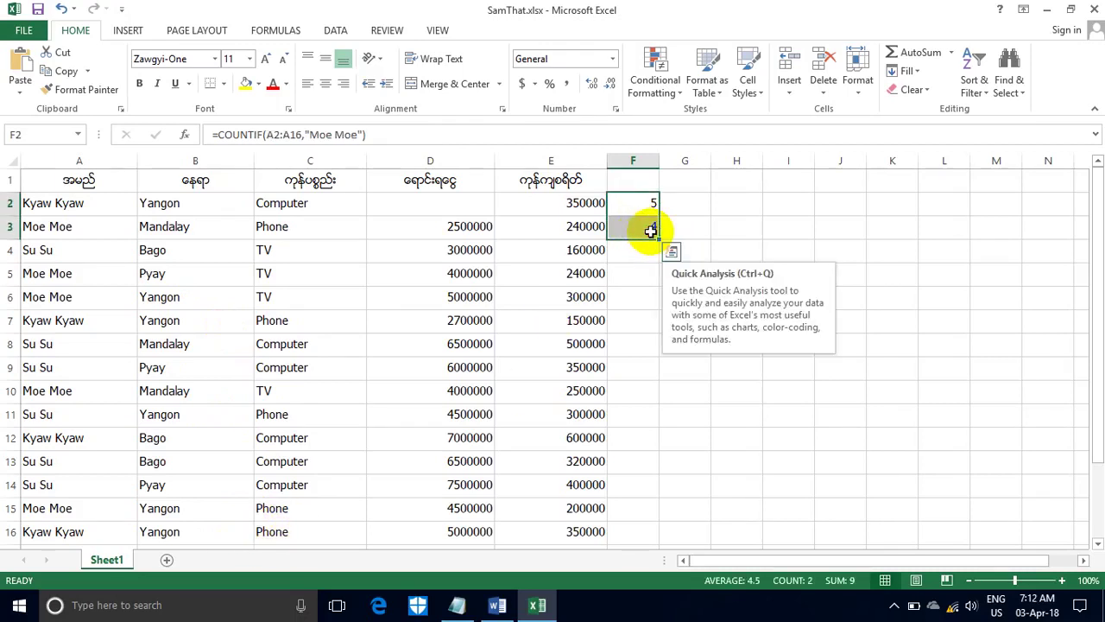
pyautogui.press('Delete')
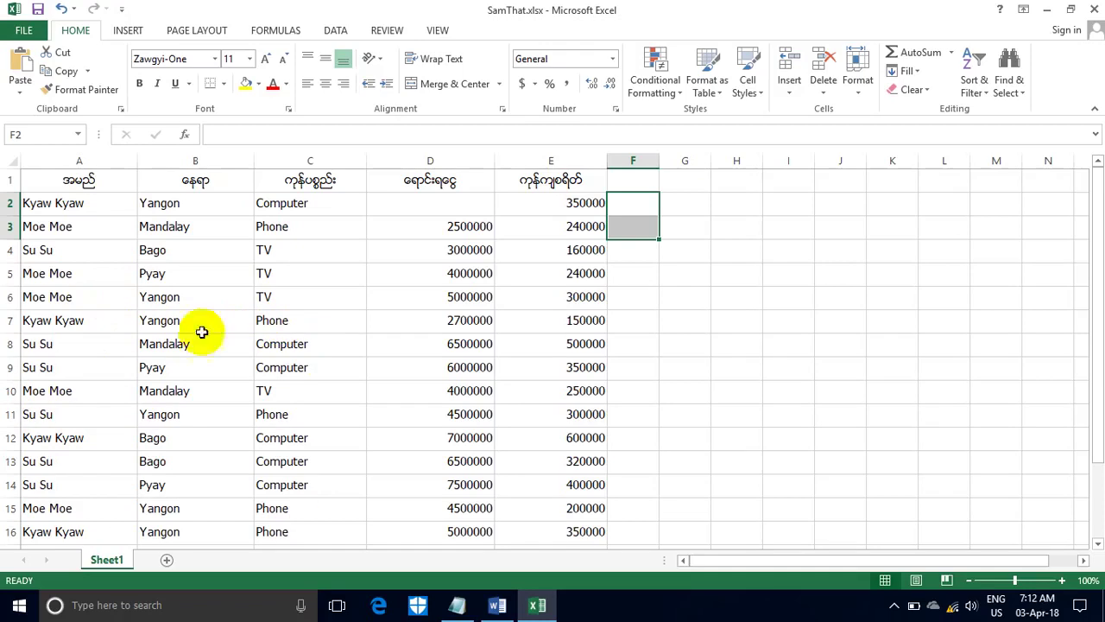
# Insert a leading a2:a16 salesperson-name criterion into the COUNTIFS formula and select it.
pyautogui.click(458, 604)
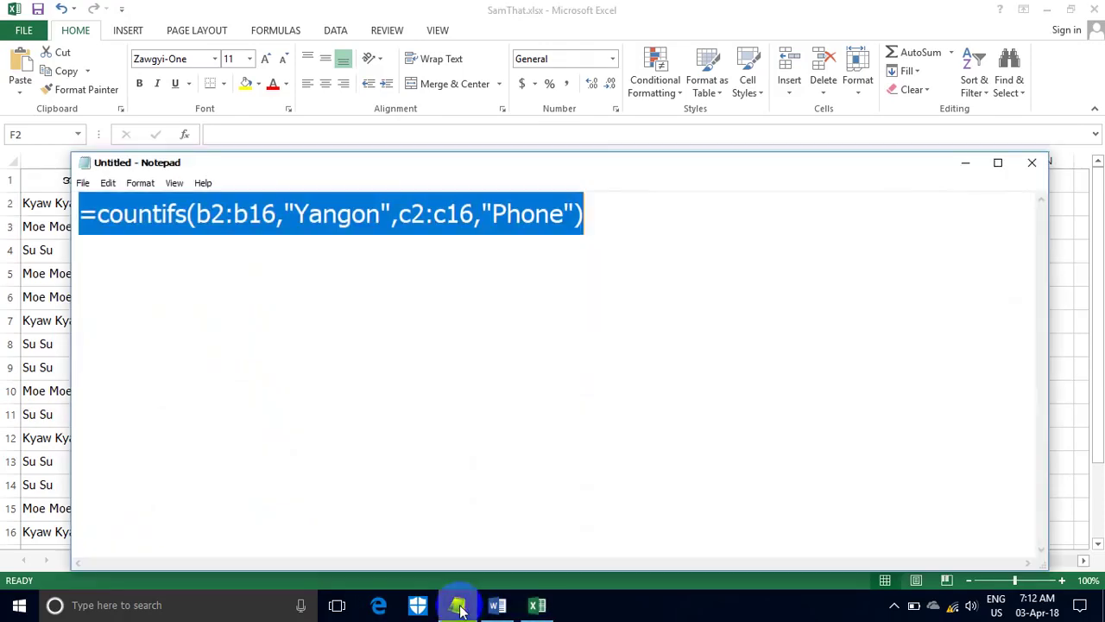
pyautogui.click(570, 215)
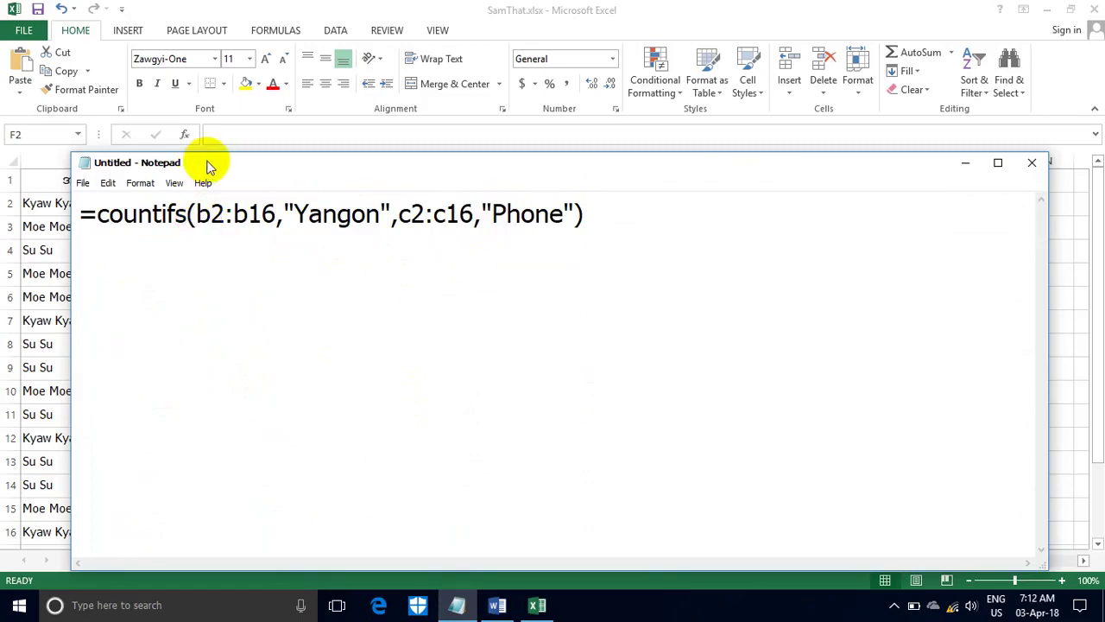
pyautogui.moveTo(207, 162); pyautogui.dragTo(490, 171)
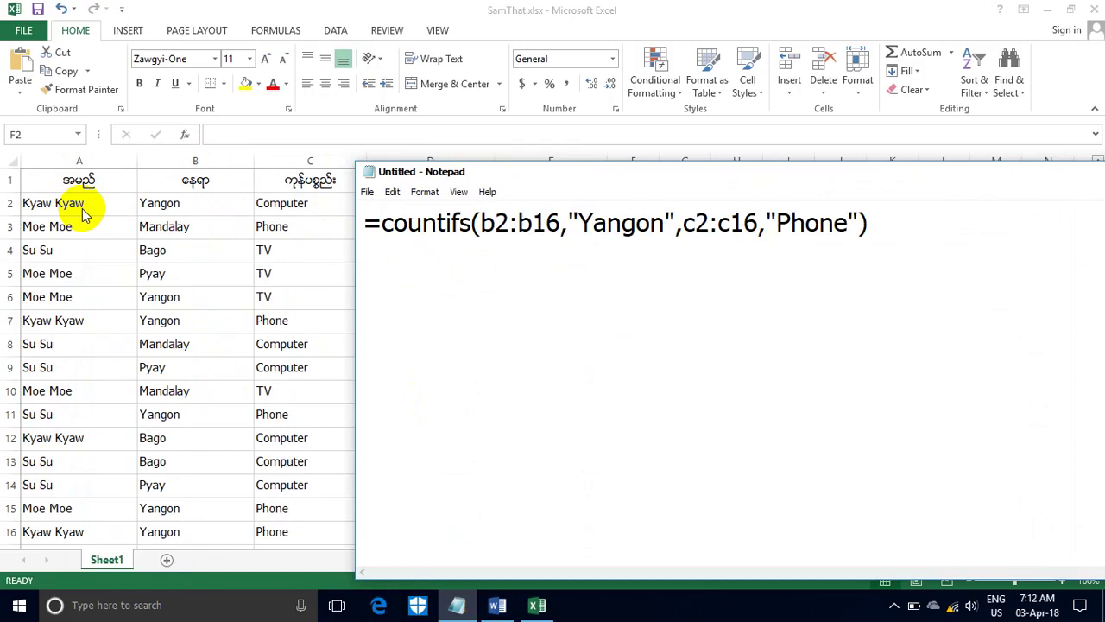
pyautogui.write('a')
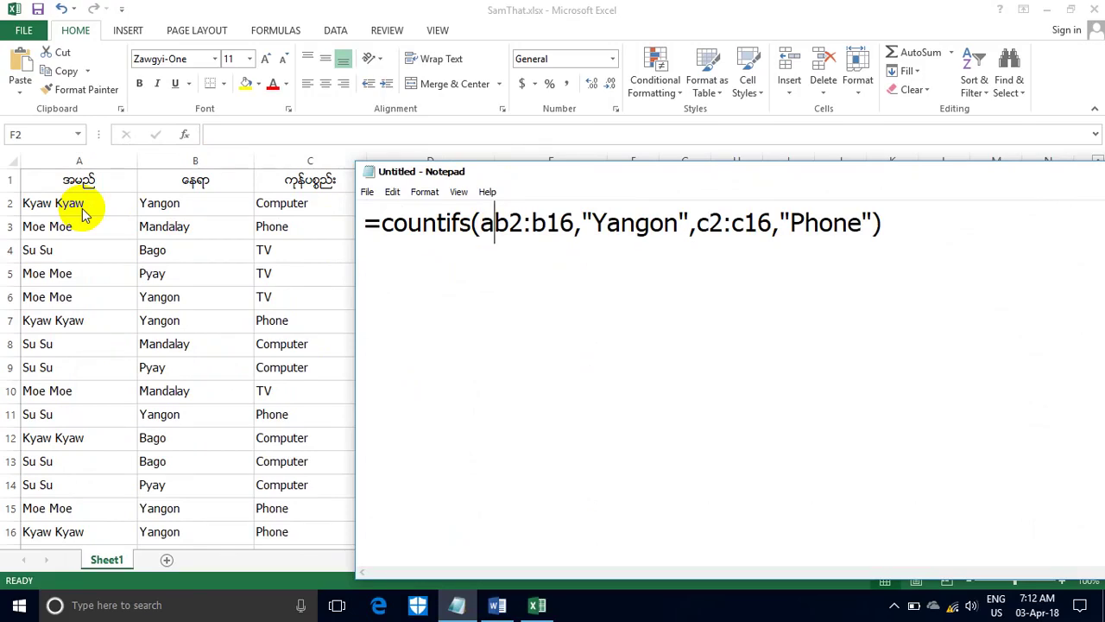
pyautogui.write('2:')
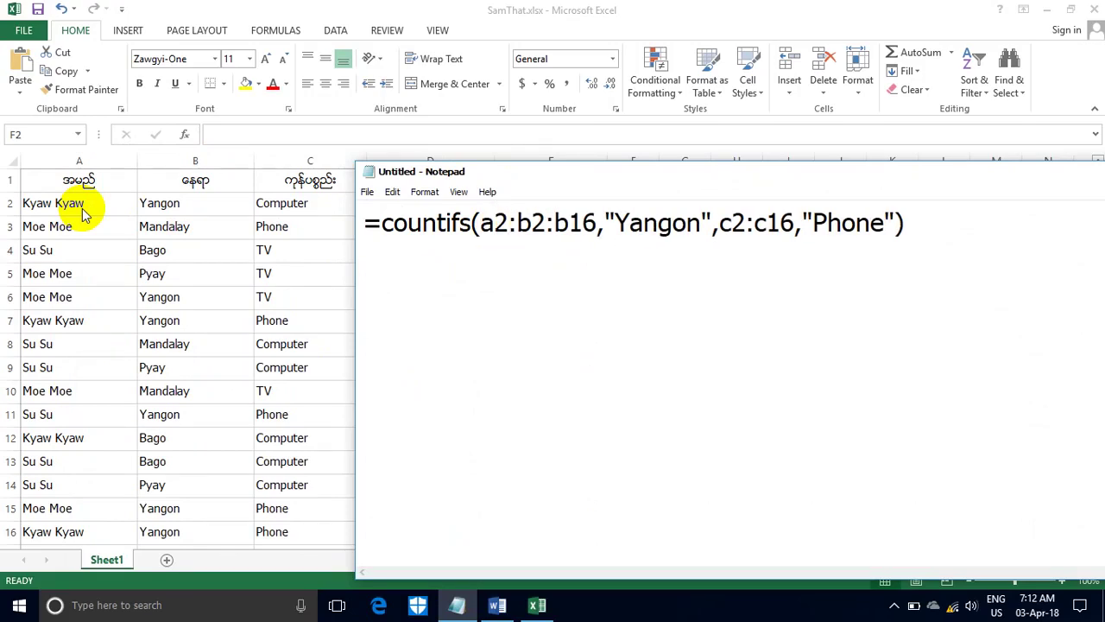
pyautogui.write('a1')
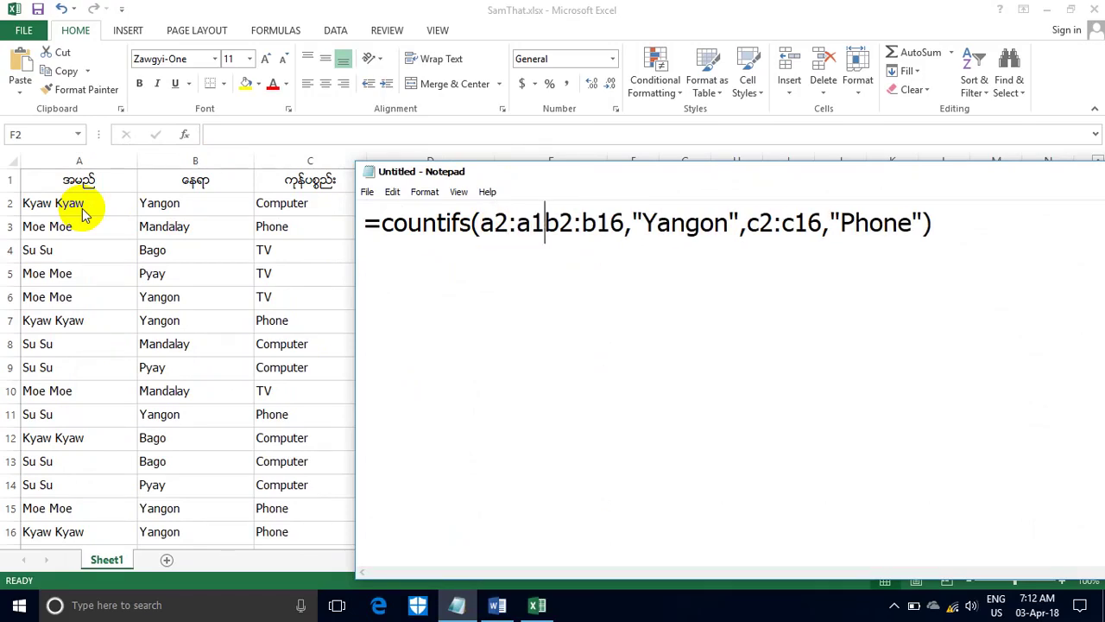
pyautogui.write('6,')
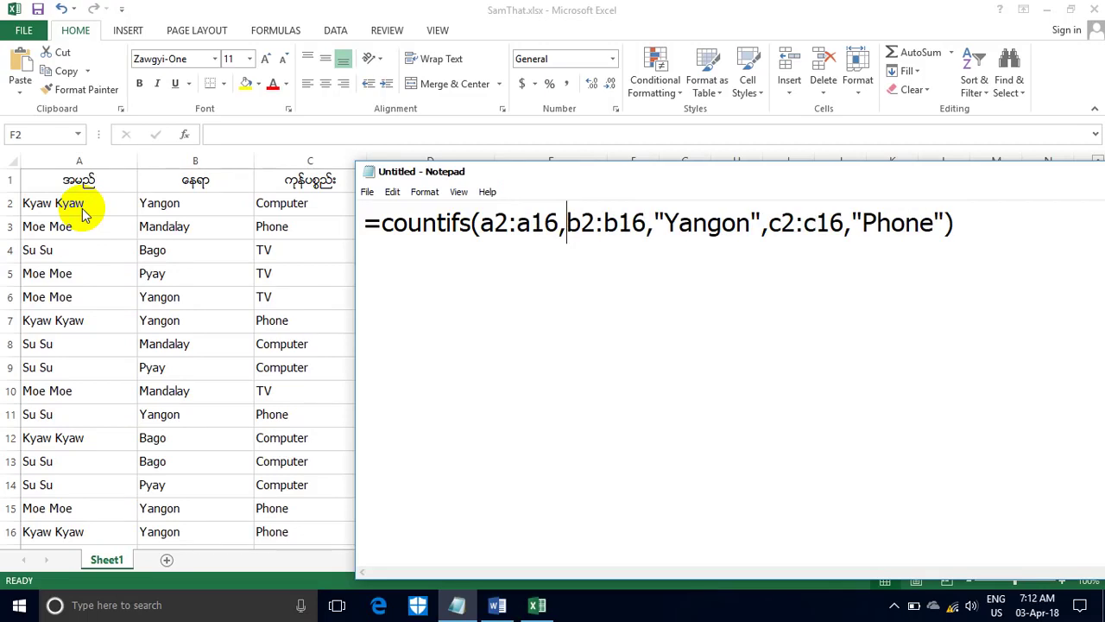
pyautogui.write('"')
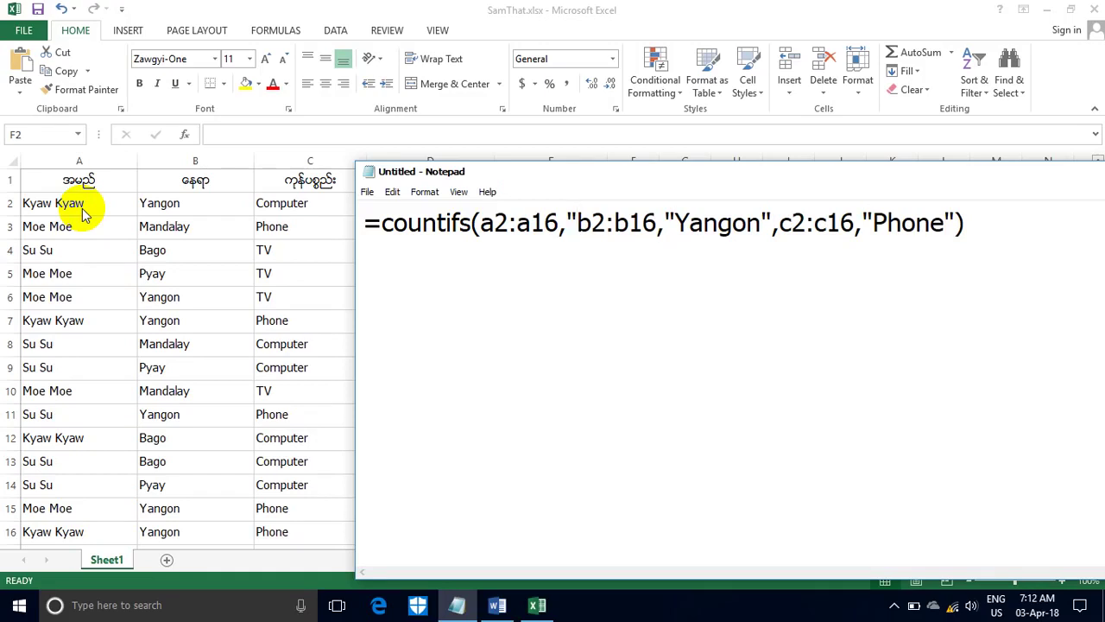
pyautogui.write('Ky')
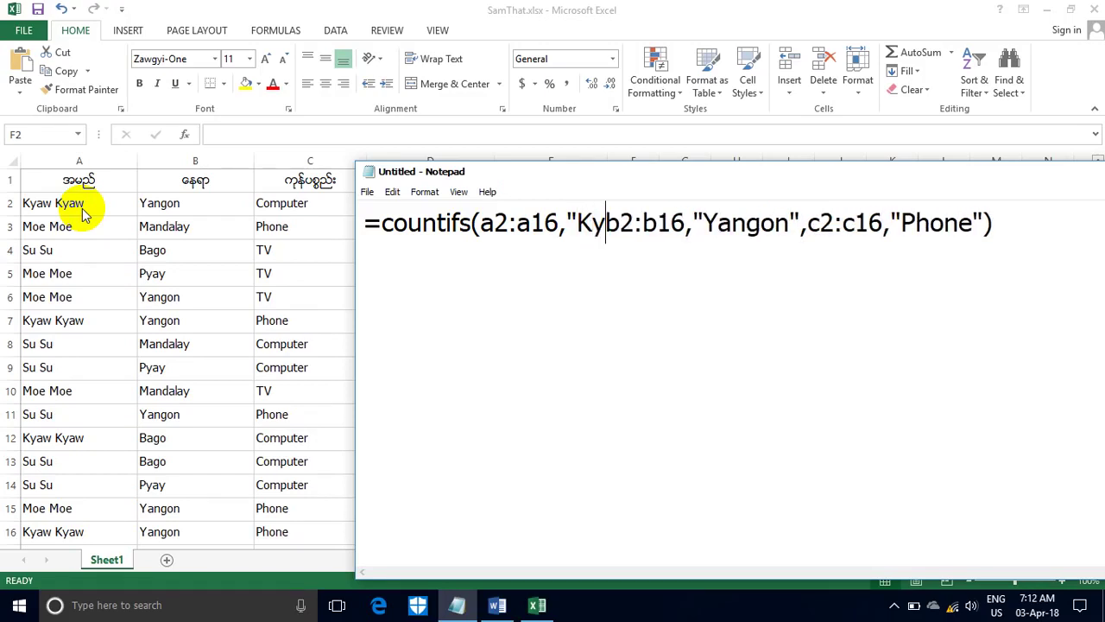
pyautogui.write('aw Kyaw')
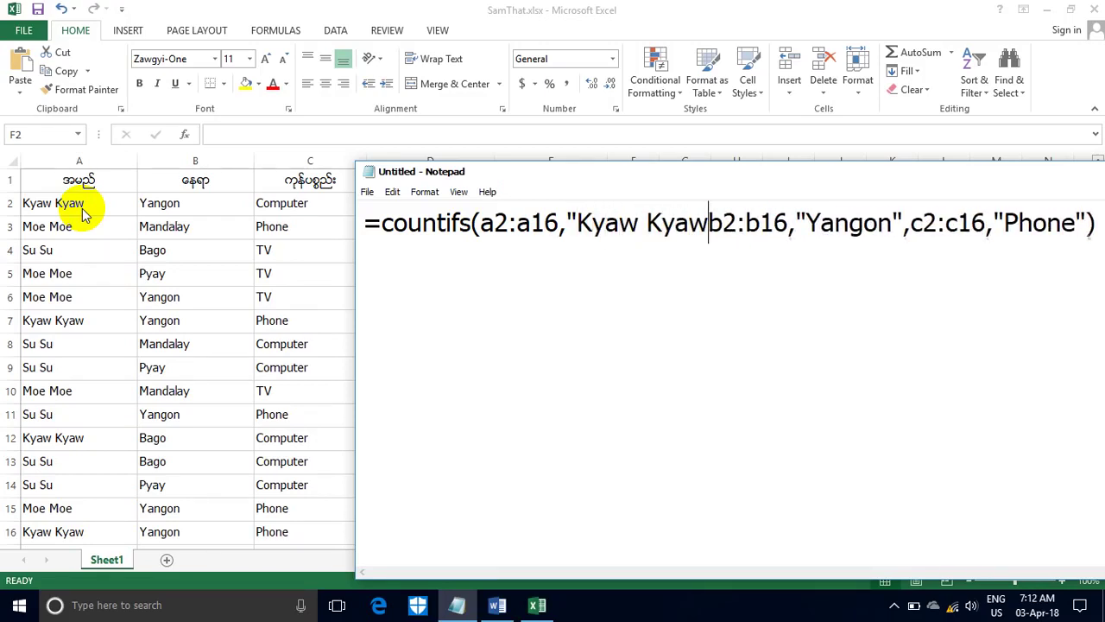
pyautogui.write('",')
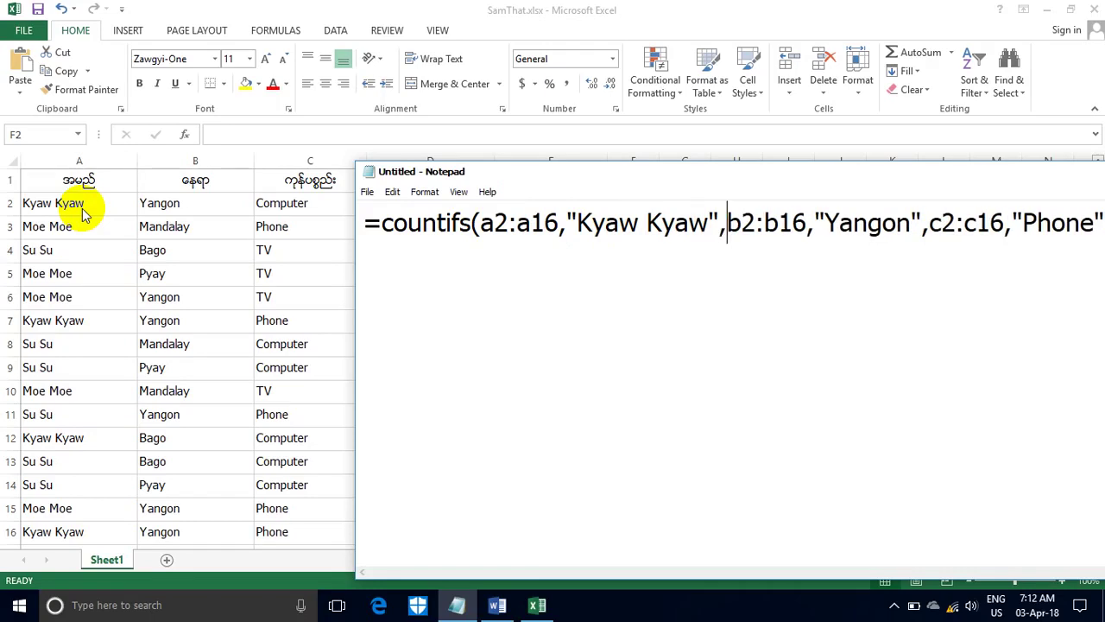
pyautogui.moveTo(535, 171); pyautogui.dragTo(248, 114)
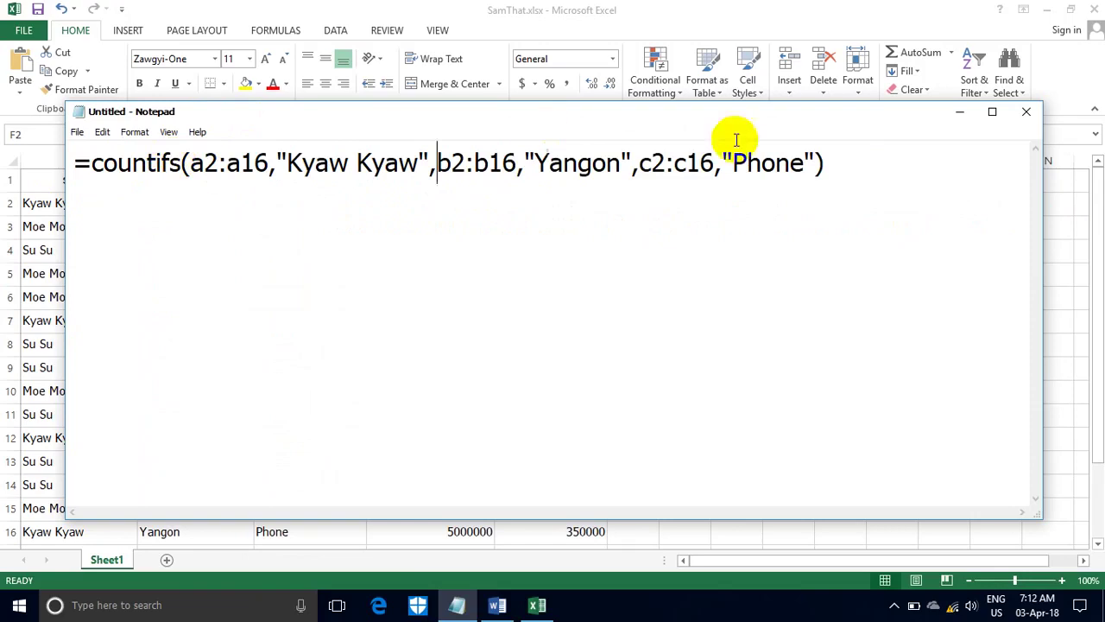
pyautogui.moveTo(833, 164); pyautogui.dragTo(80, 173)
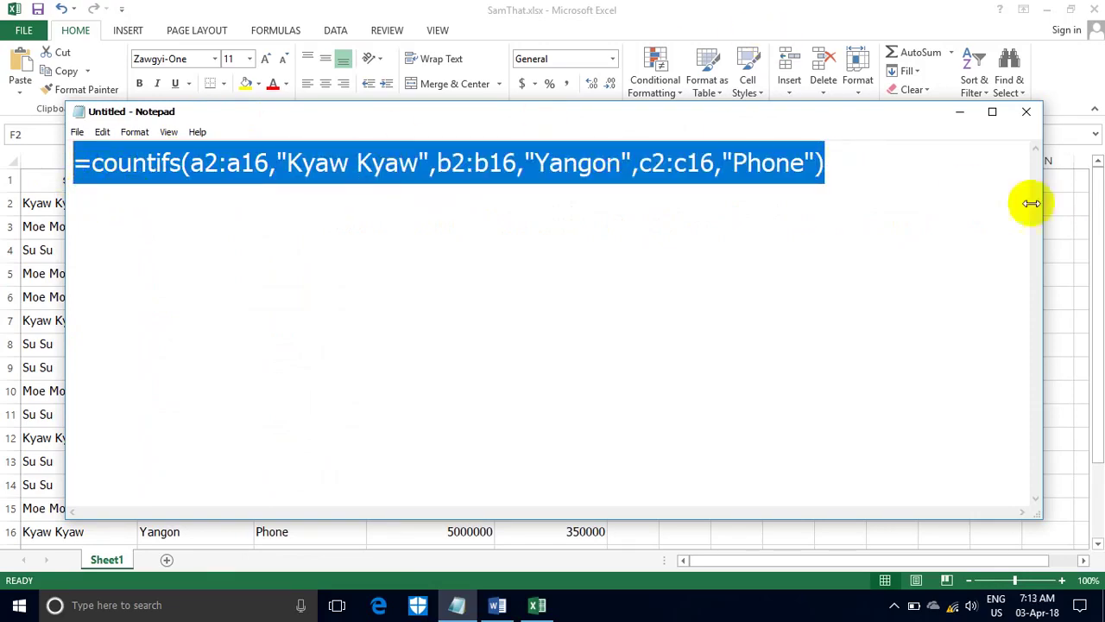
# Paste the salesperson, Yangon and Phone COUNTIFS into F2, returning 2.
pyautogui.click(959, 112)
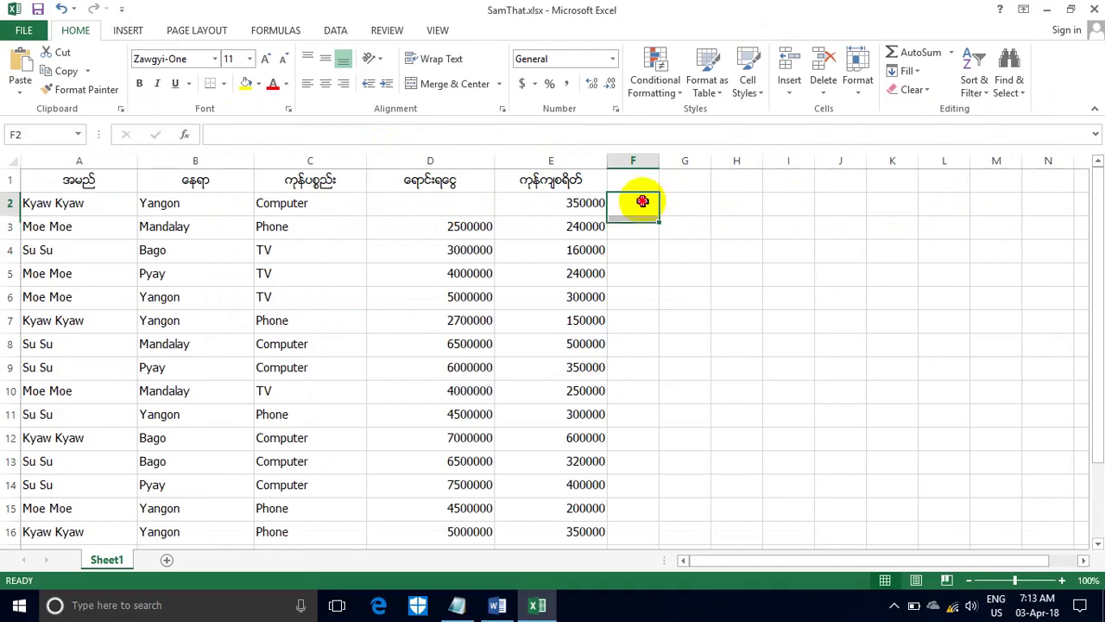
pyautogui.click(260, 134)
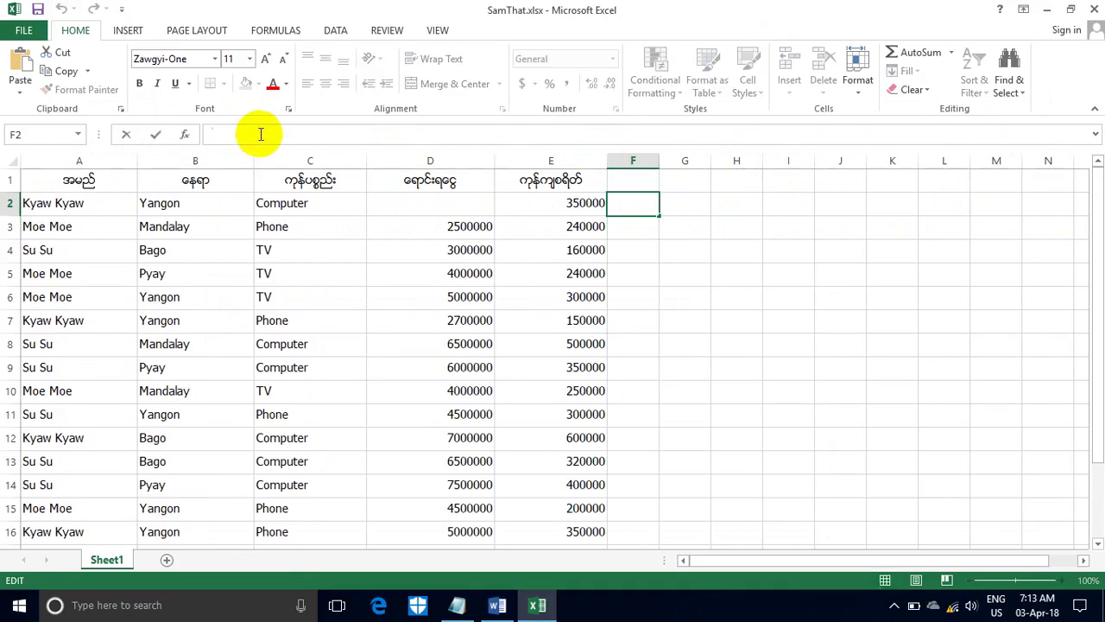
pyautogui.write('=countifs(a2:a16,"Kyaw Kyaw",b2:b16,"Yangon",c2:c16,"Phone")')
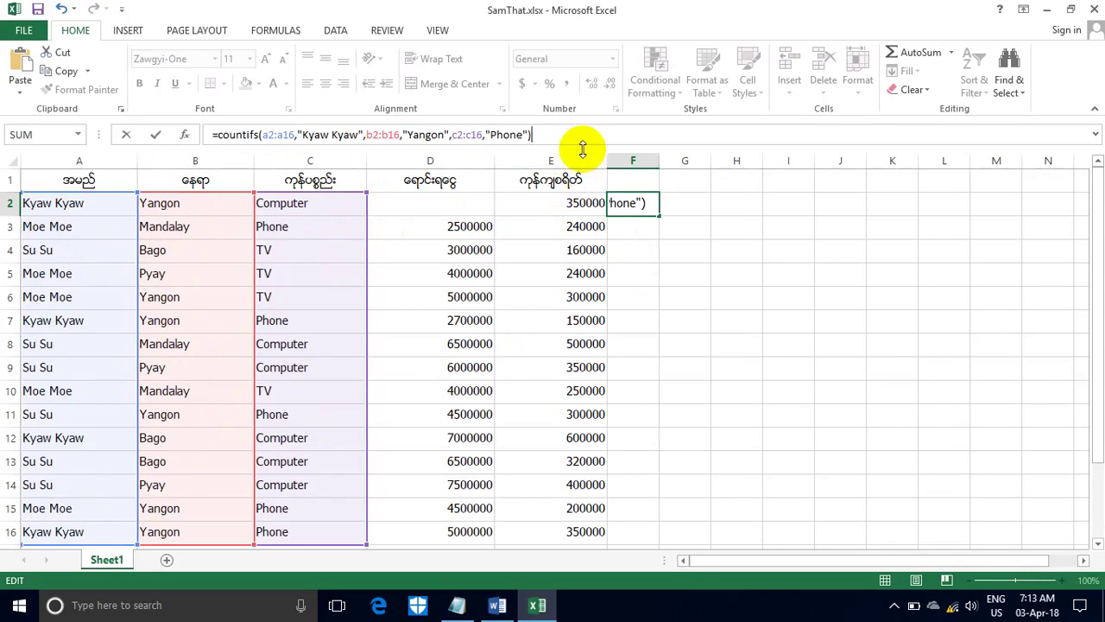
pyautogui.press('Return')
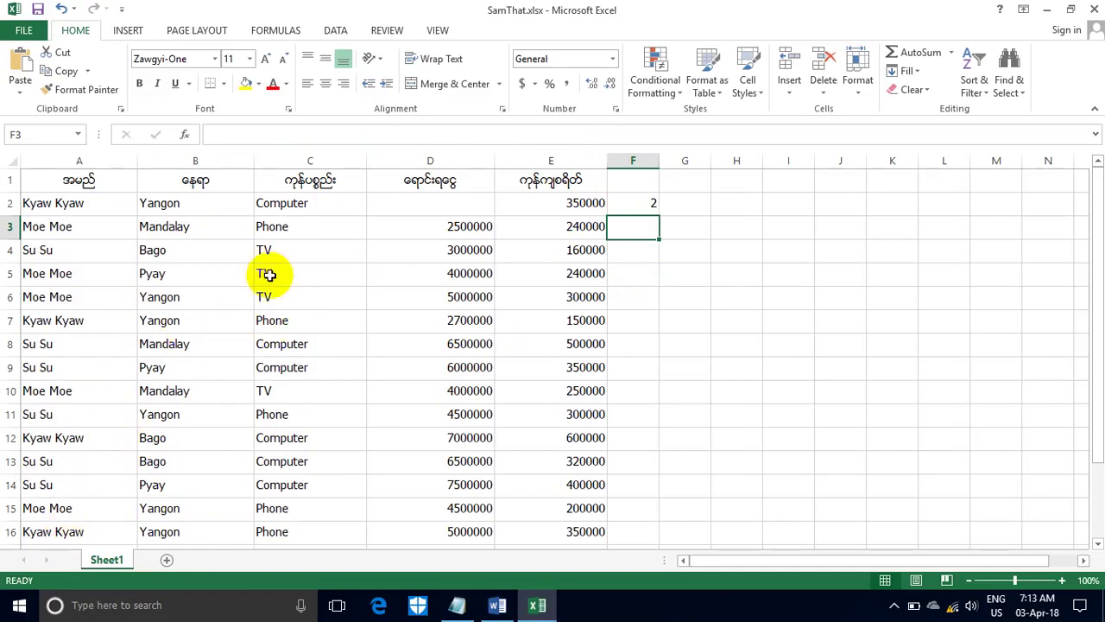
pyautogui.click(497, 604)
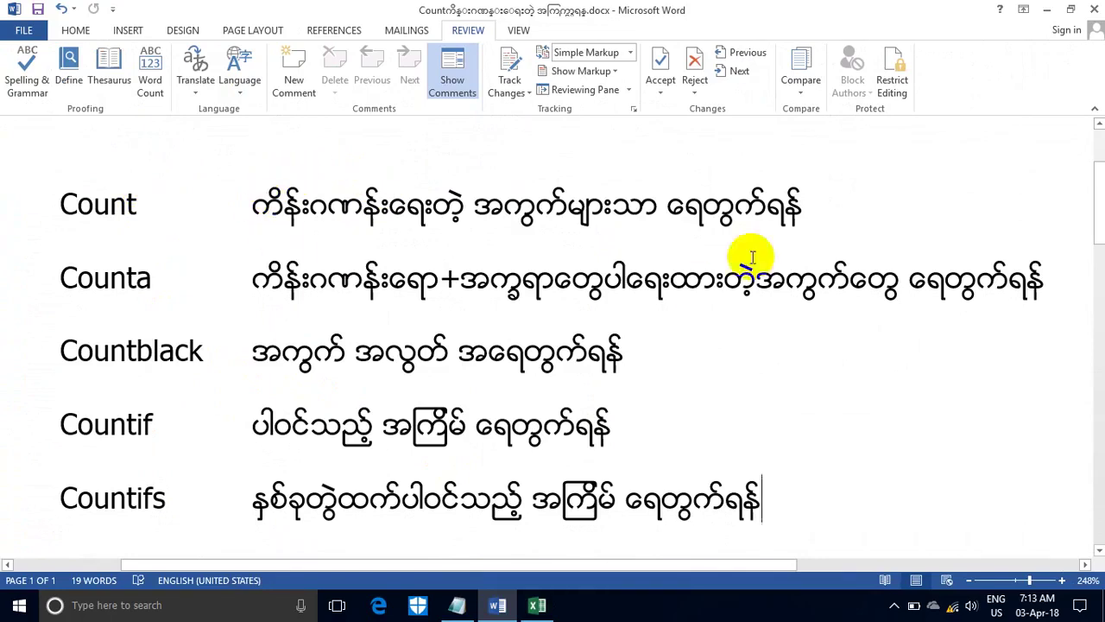
pyautogui.moveTo(135, 293); pyautogui.dragTo(160, 294)
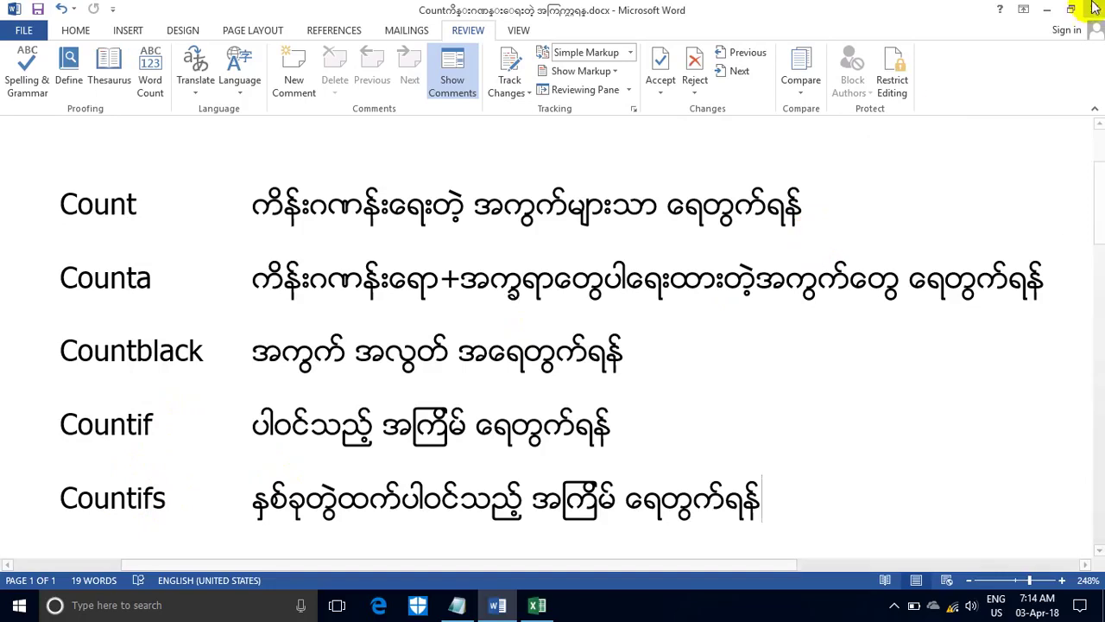
pyautogui.click(1047, 10)
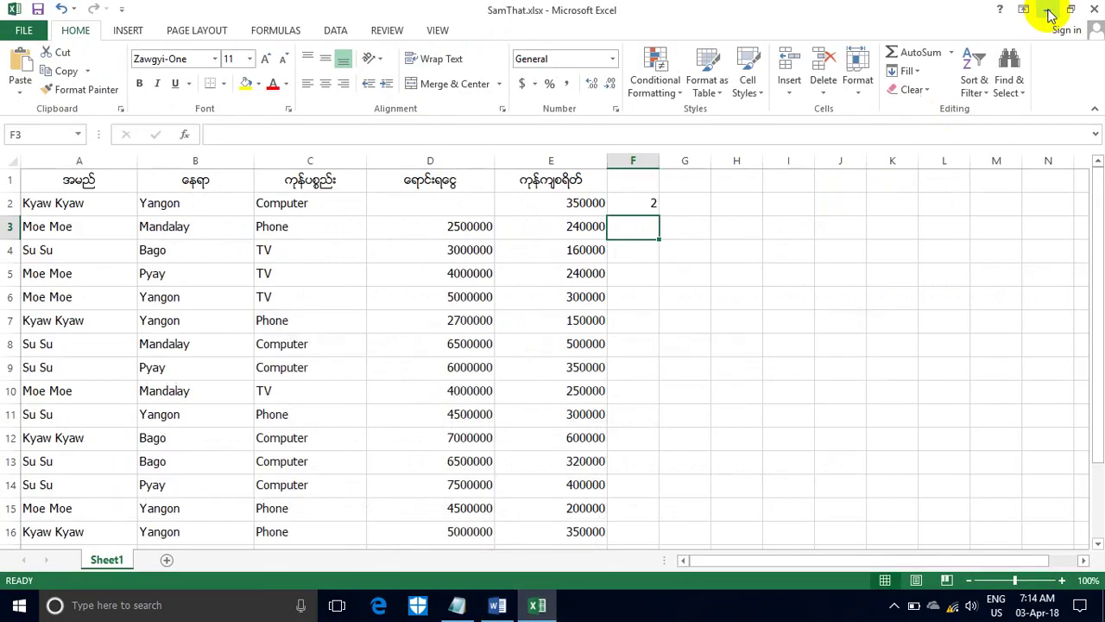
# Minimize the Excel workbook so the Windows desktop is visible.
pyautogui.click(1048, 11)
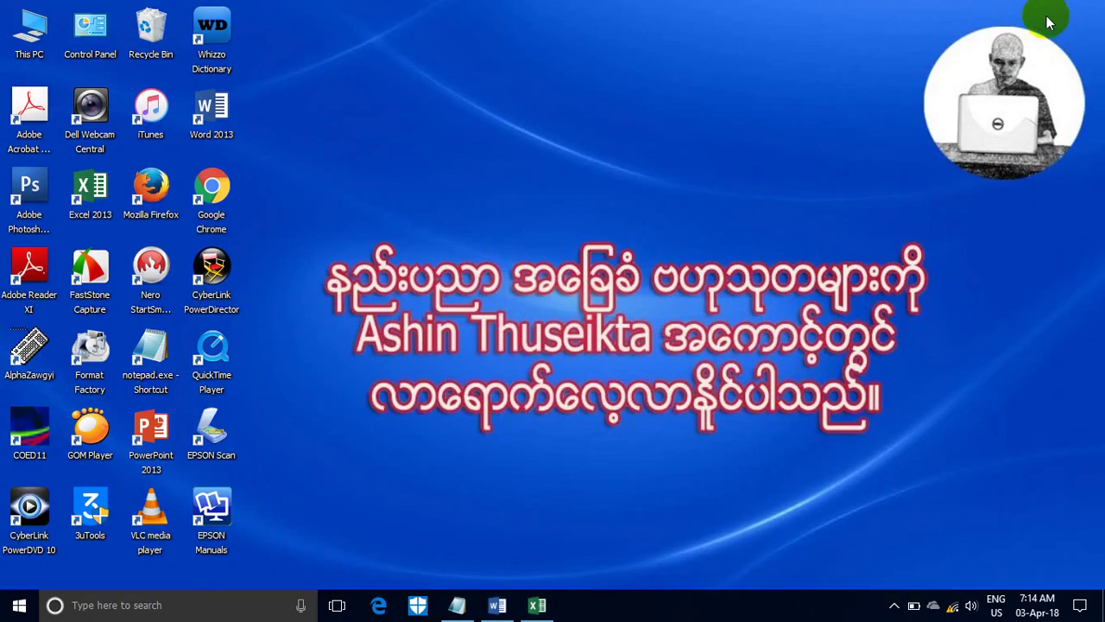